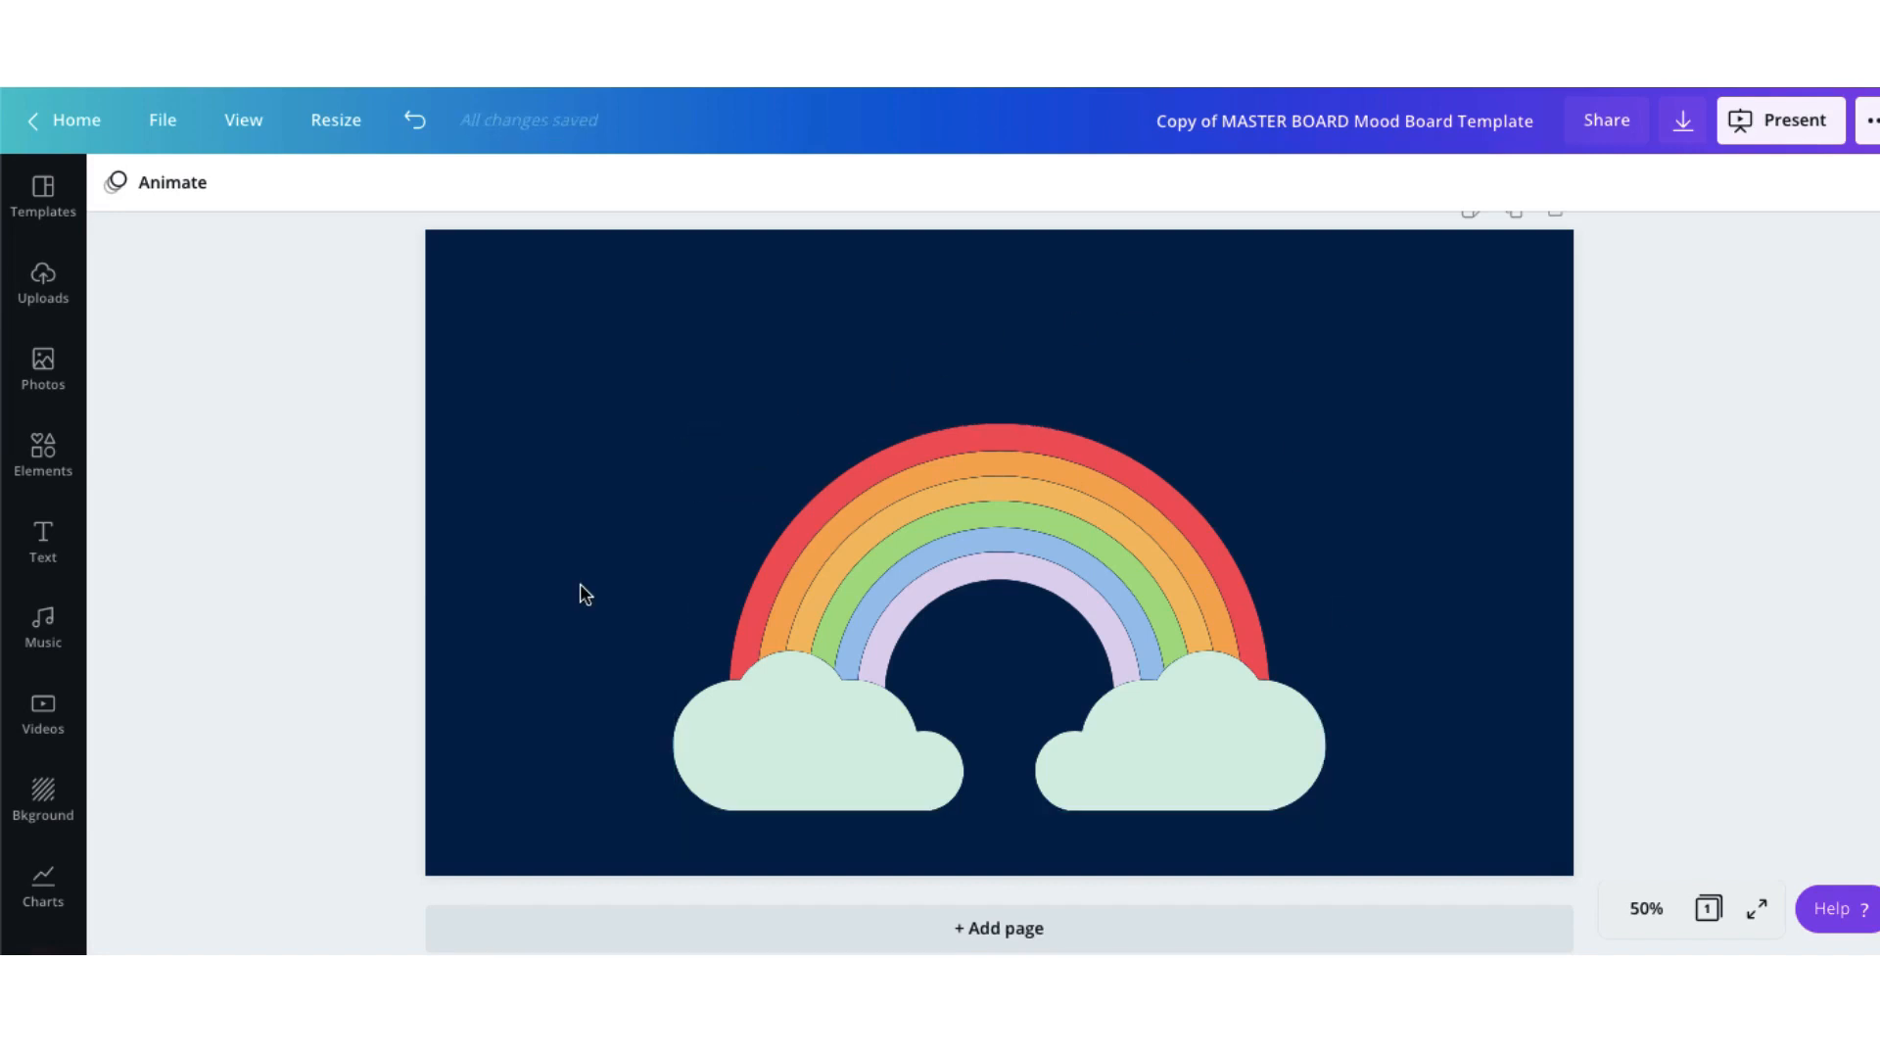
Add a subheading text box to the page and move it above the rainbow
left_click(43, 541)
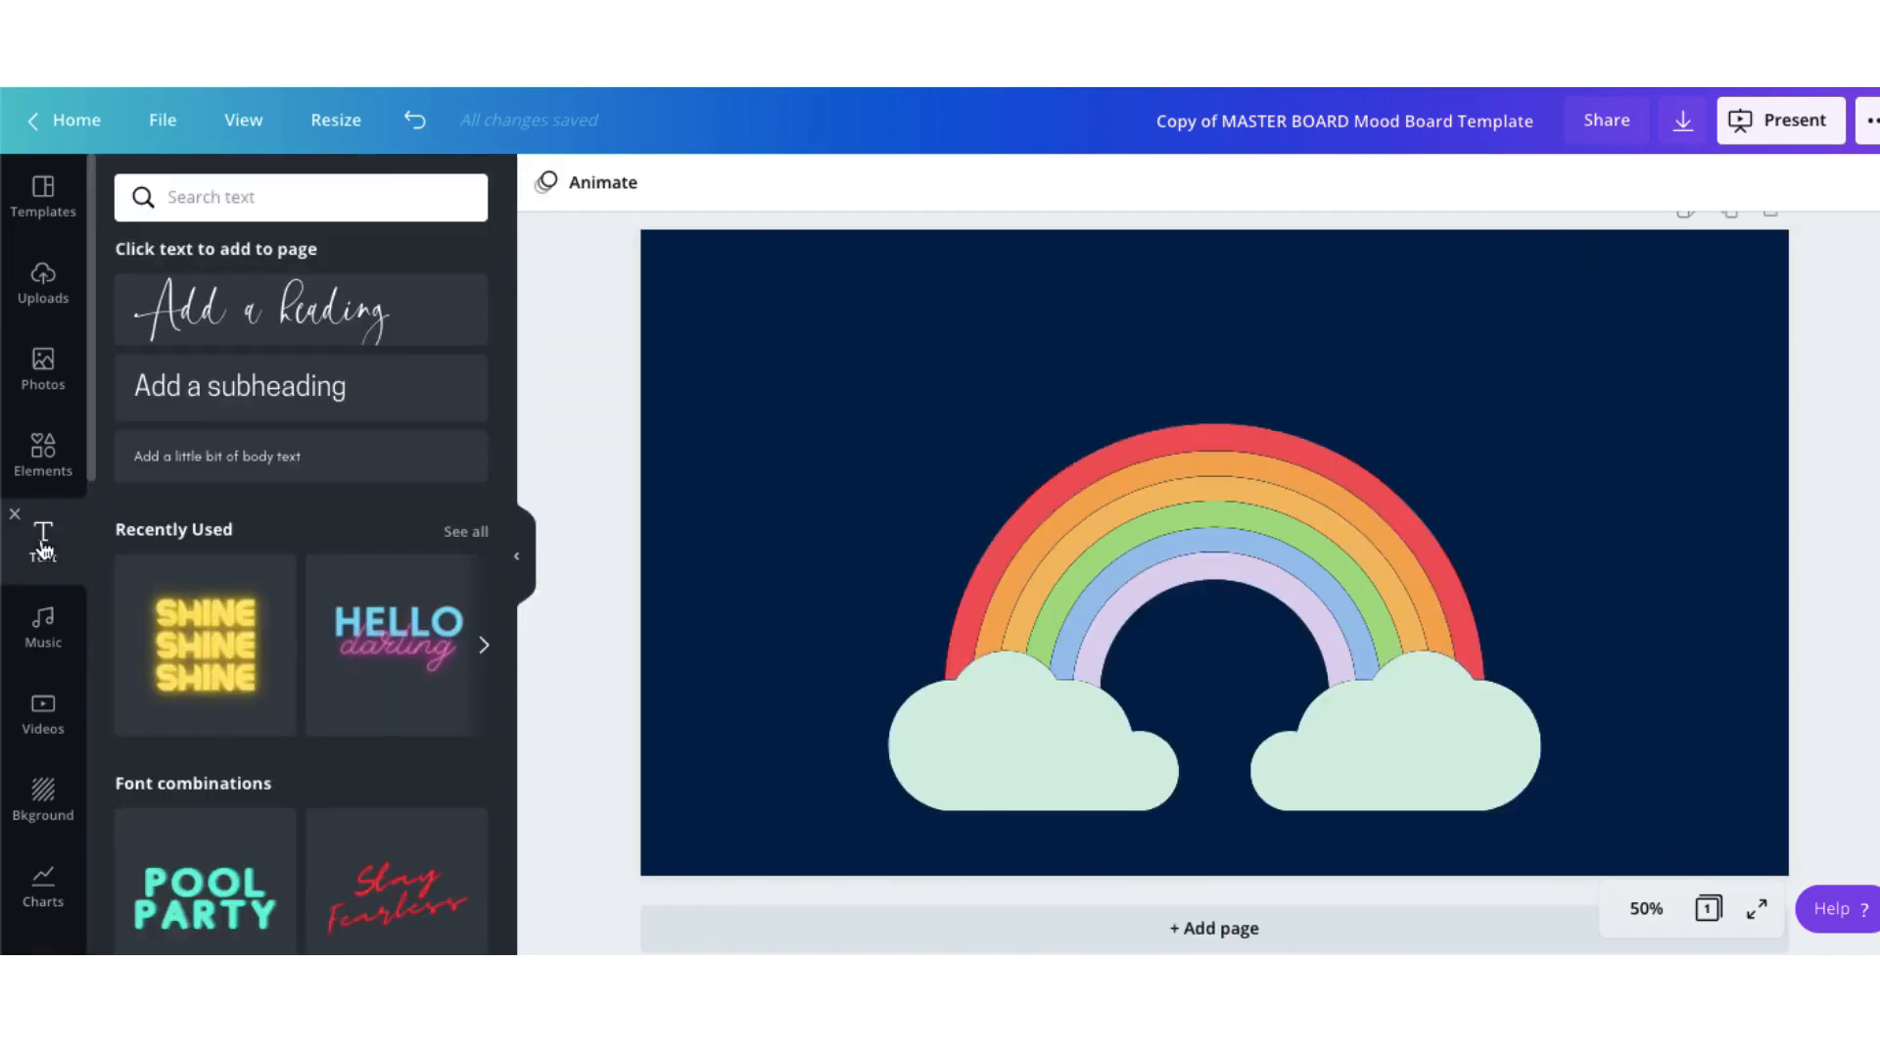
left_click(204, 405)
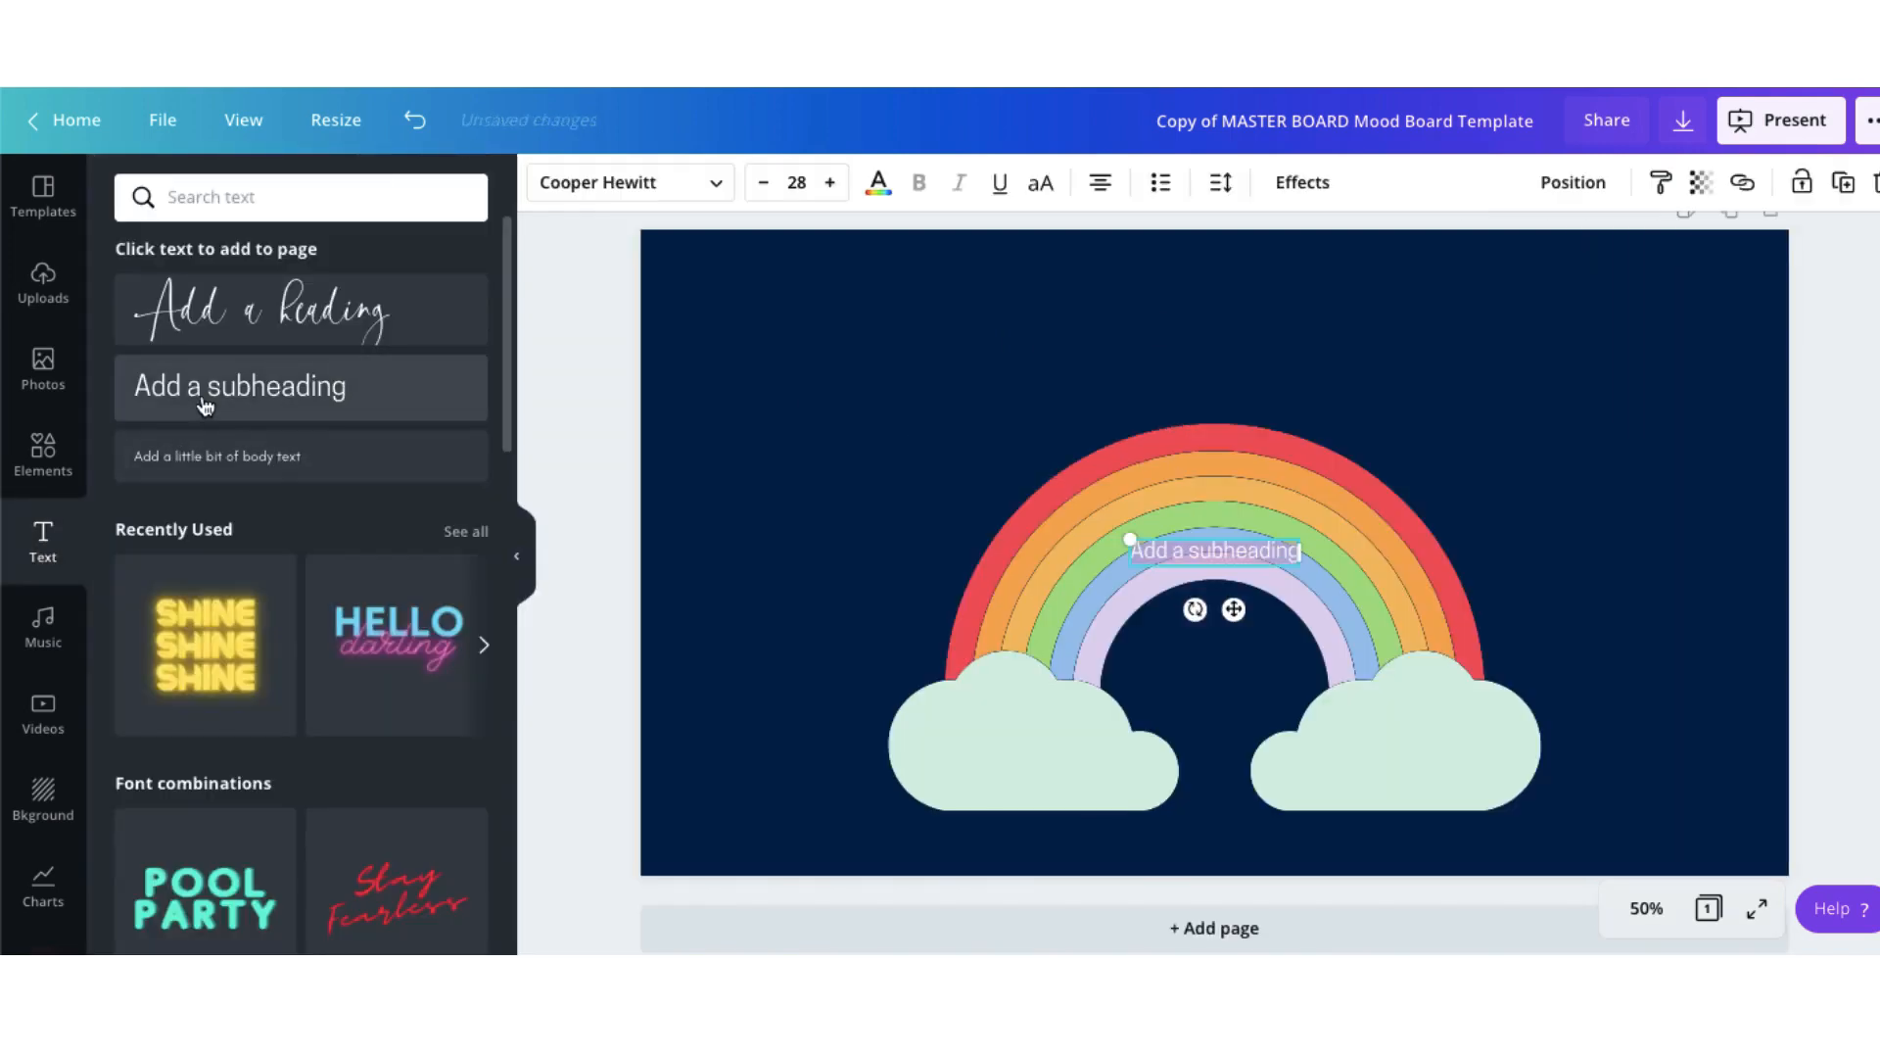
left_click_drag(1233, 609, 1233, 416)
left_click(524, 567)
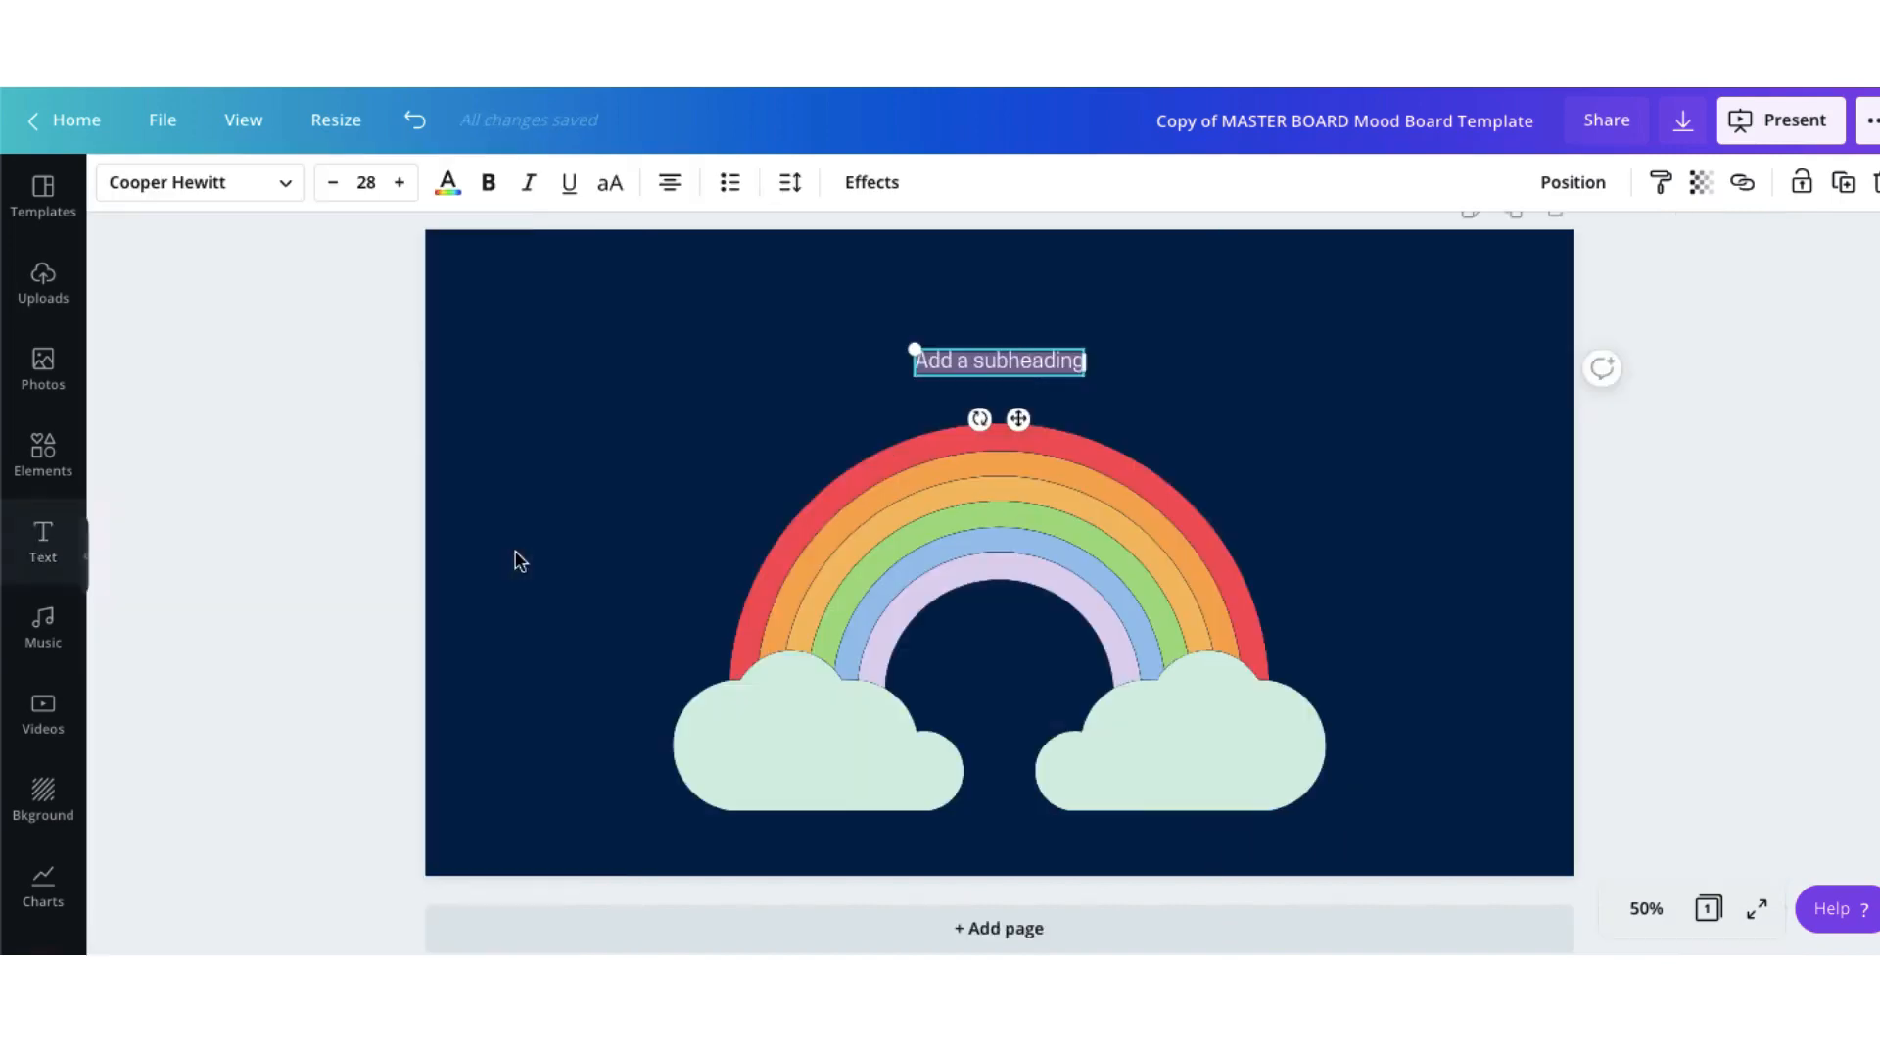
Widen the subheading's text box and replace its placeholder text with #KEEPSMILING
left_click_drag(1344, 345, 1116, 349)
left_click(1117, 373)
key("ctrl+a")
key("BackSpace")
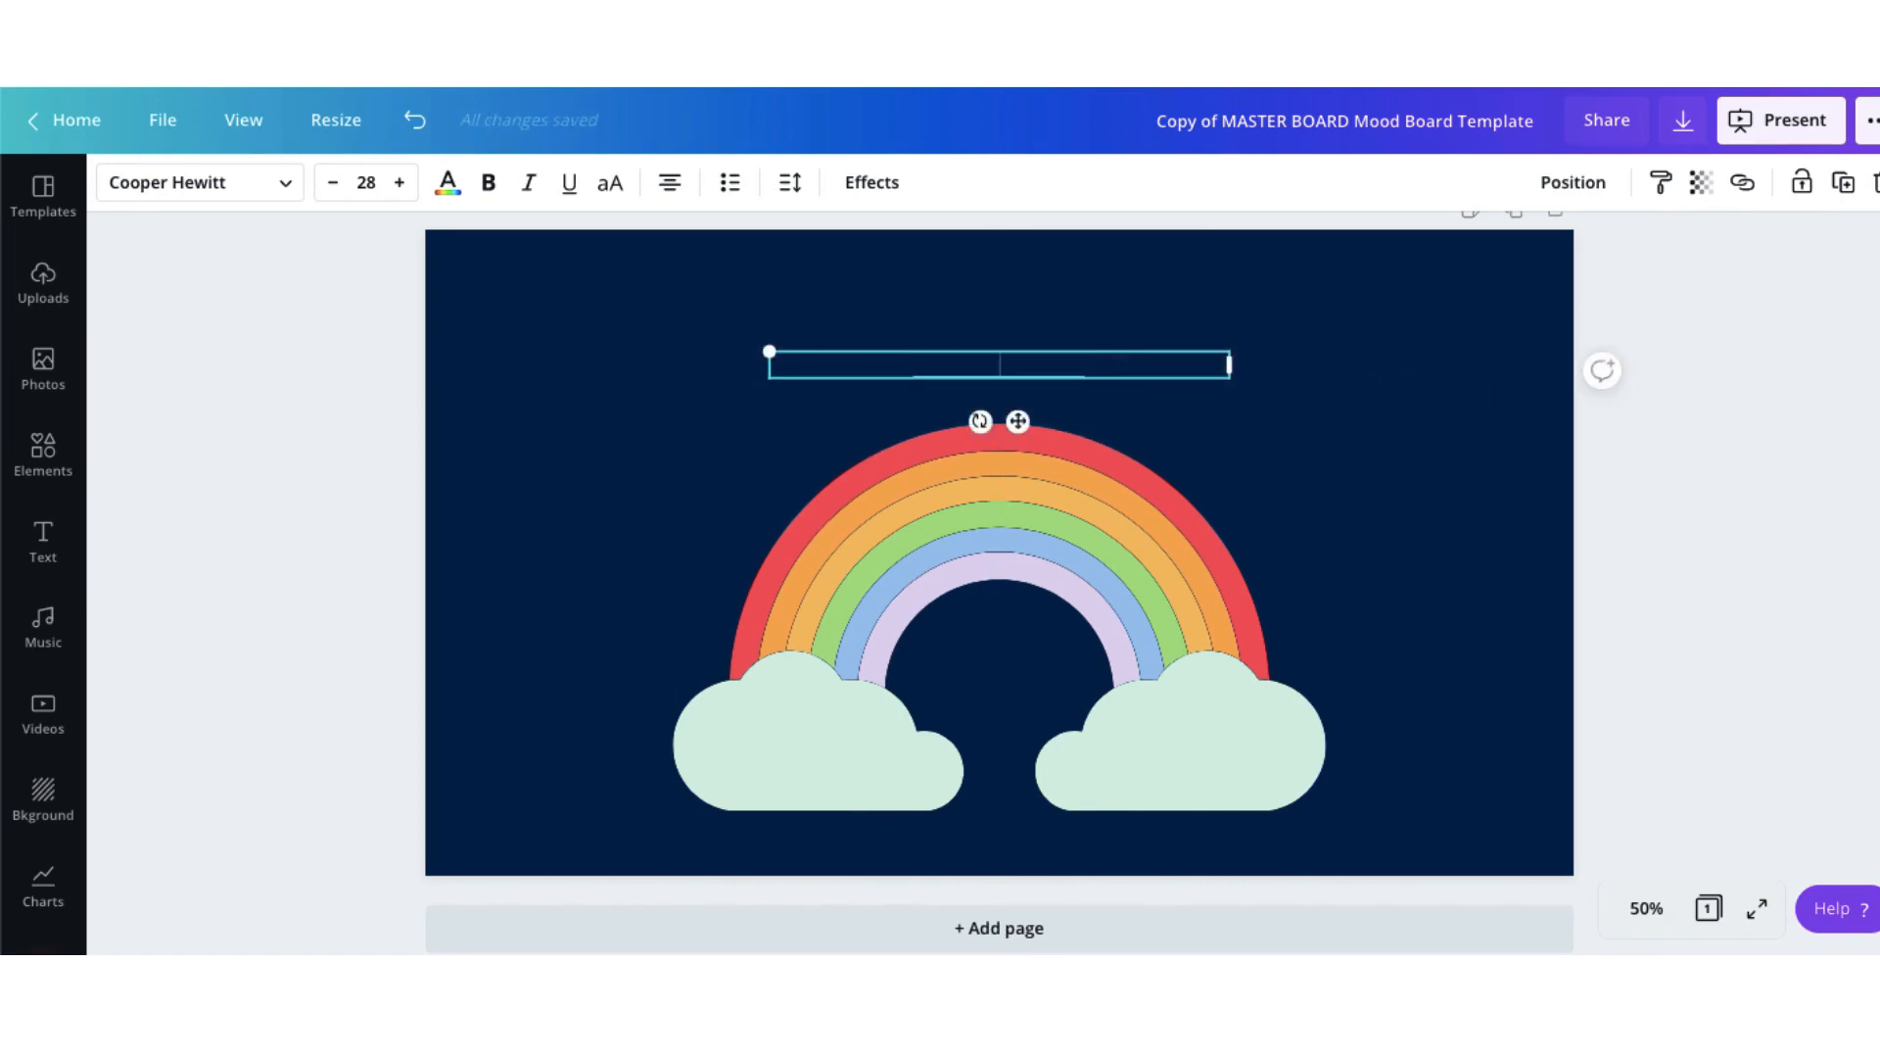
type("#KEEPSMILING")
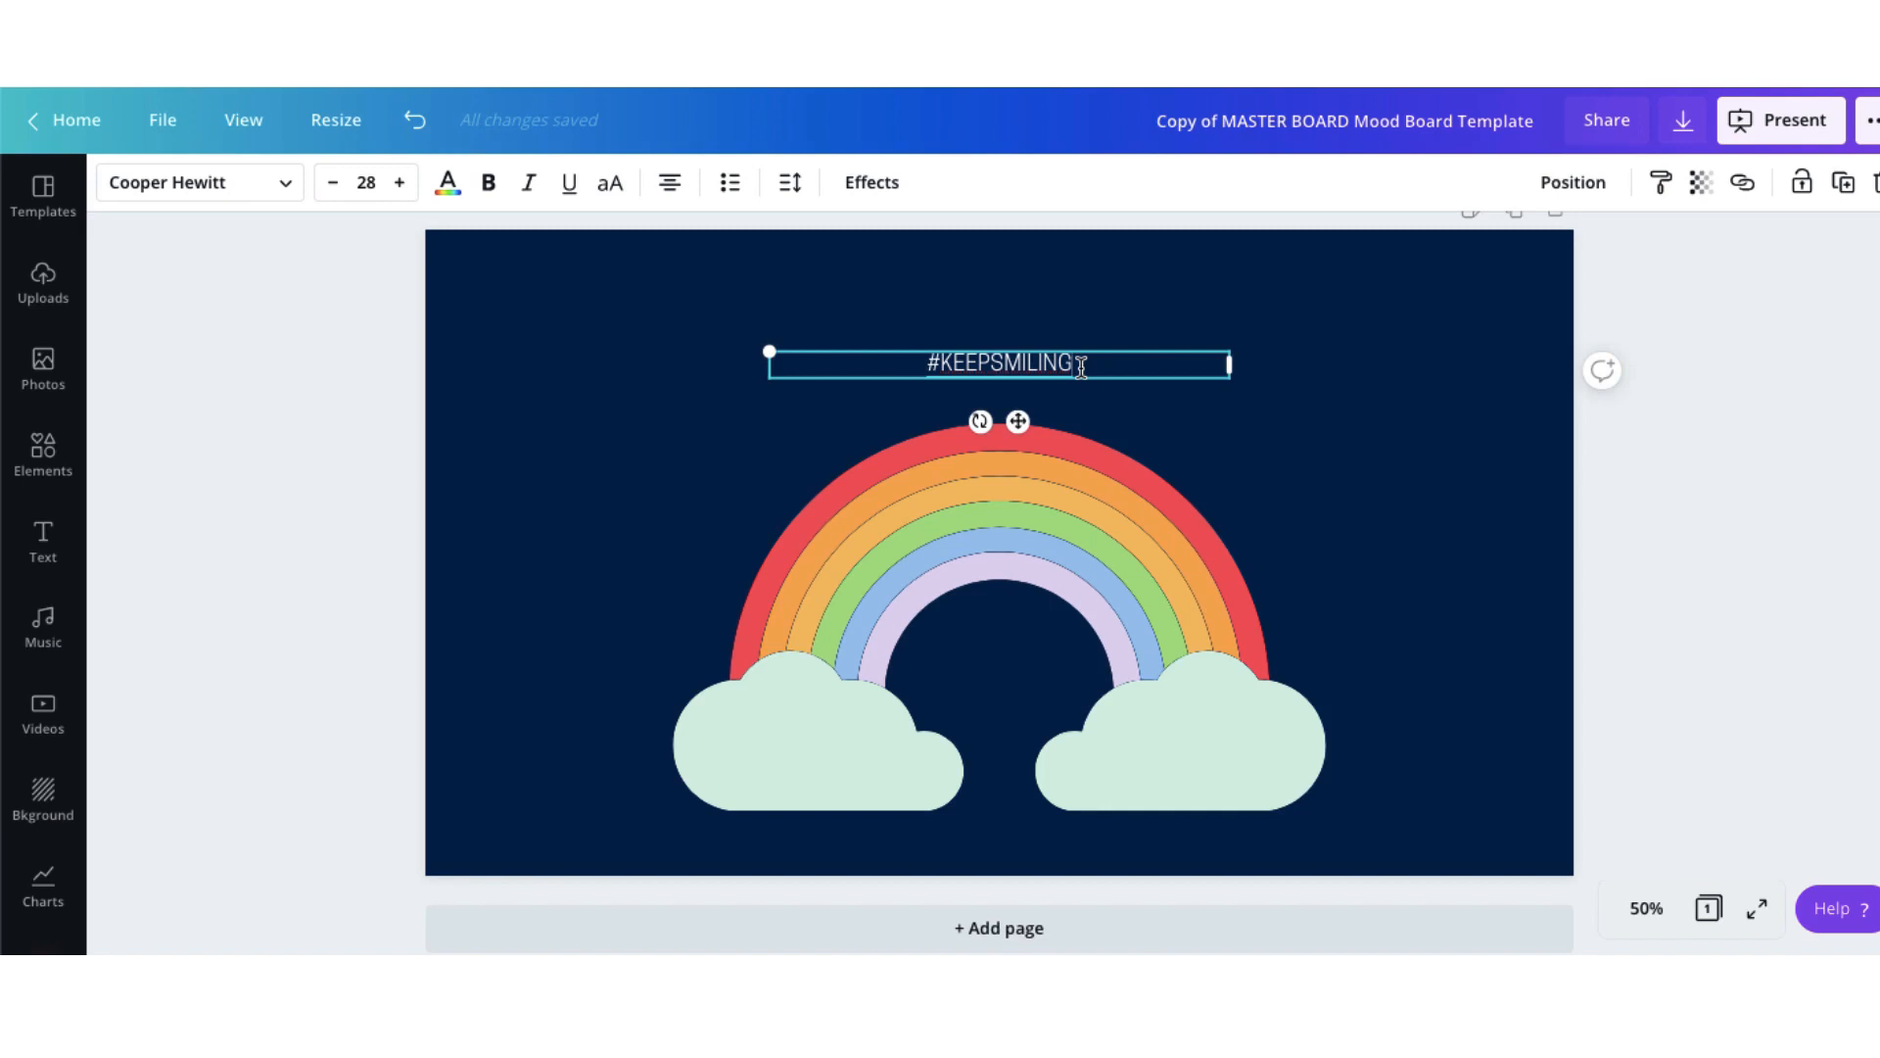
Widen the letter spacing of the #KEEPSMILING text to somewhat more than 129
left_click_drag(1082, 366, 933, 363)
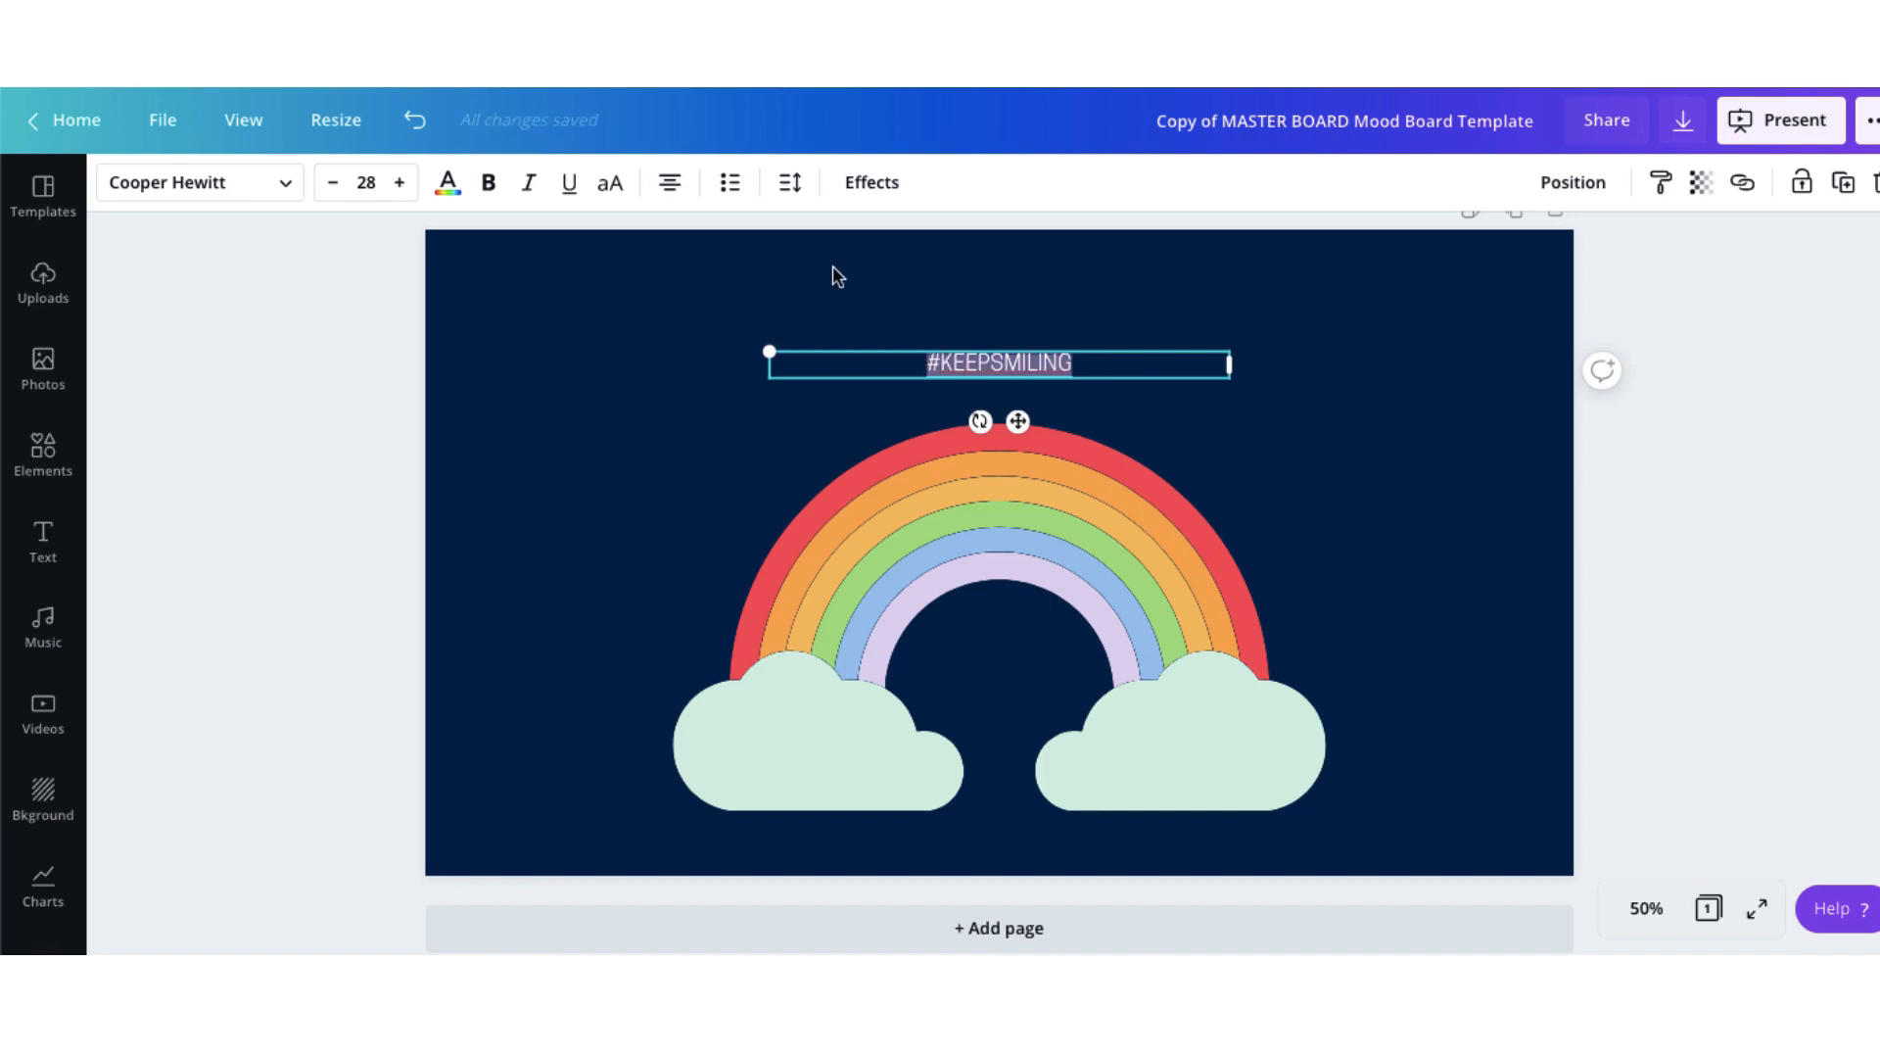
left_click(791, 191)
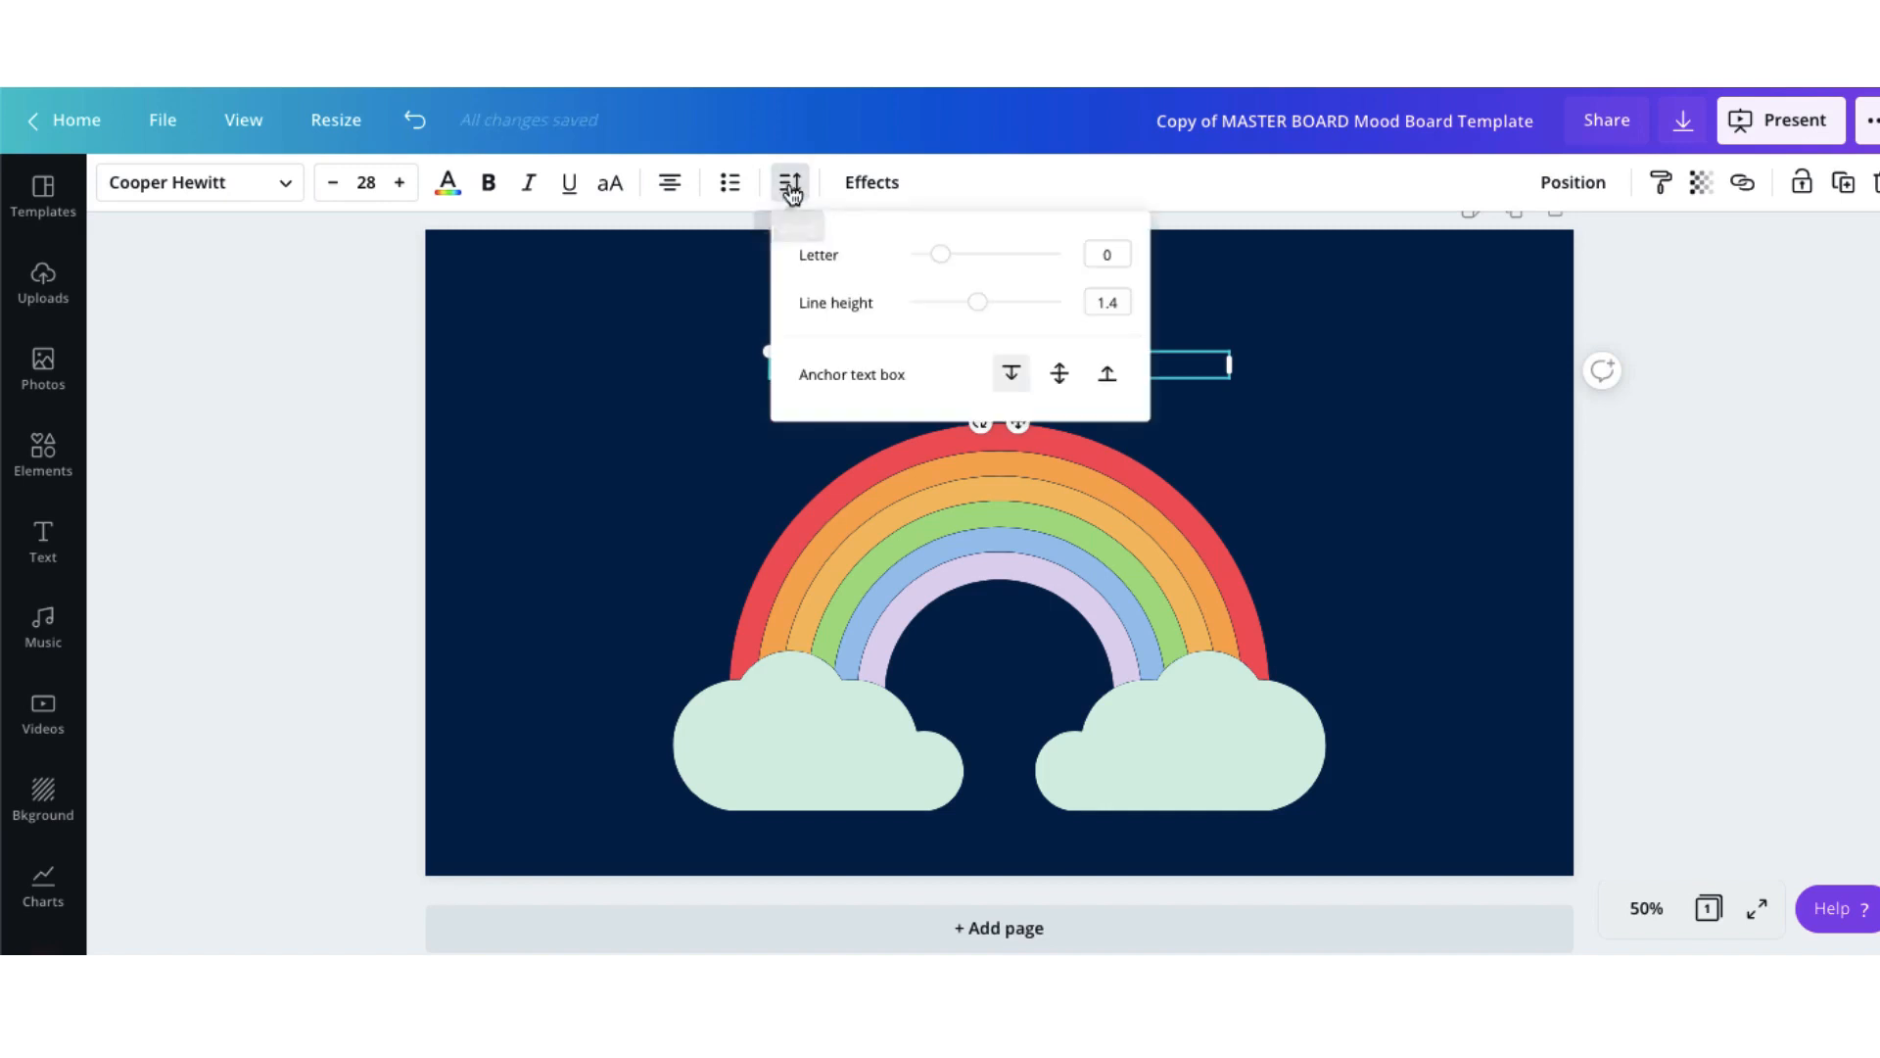
left_click_drag(947, 260, 975, 262)
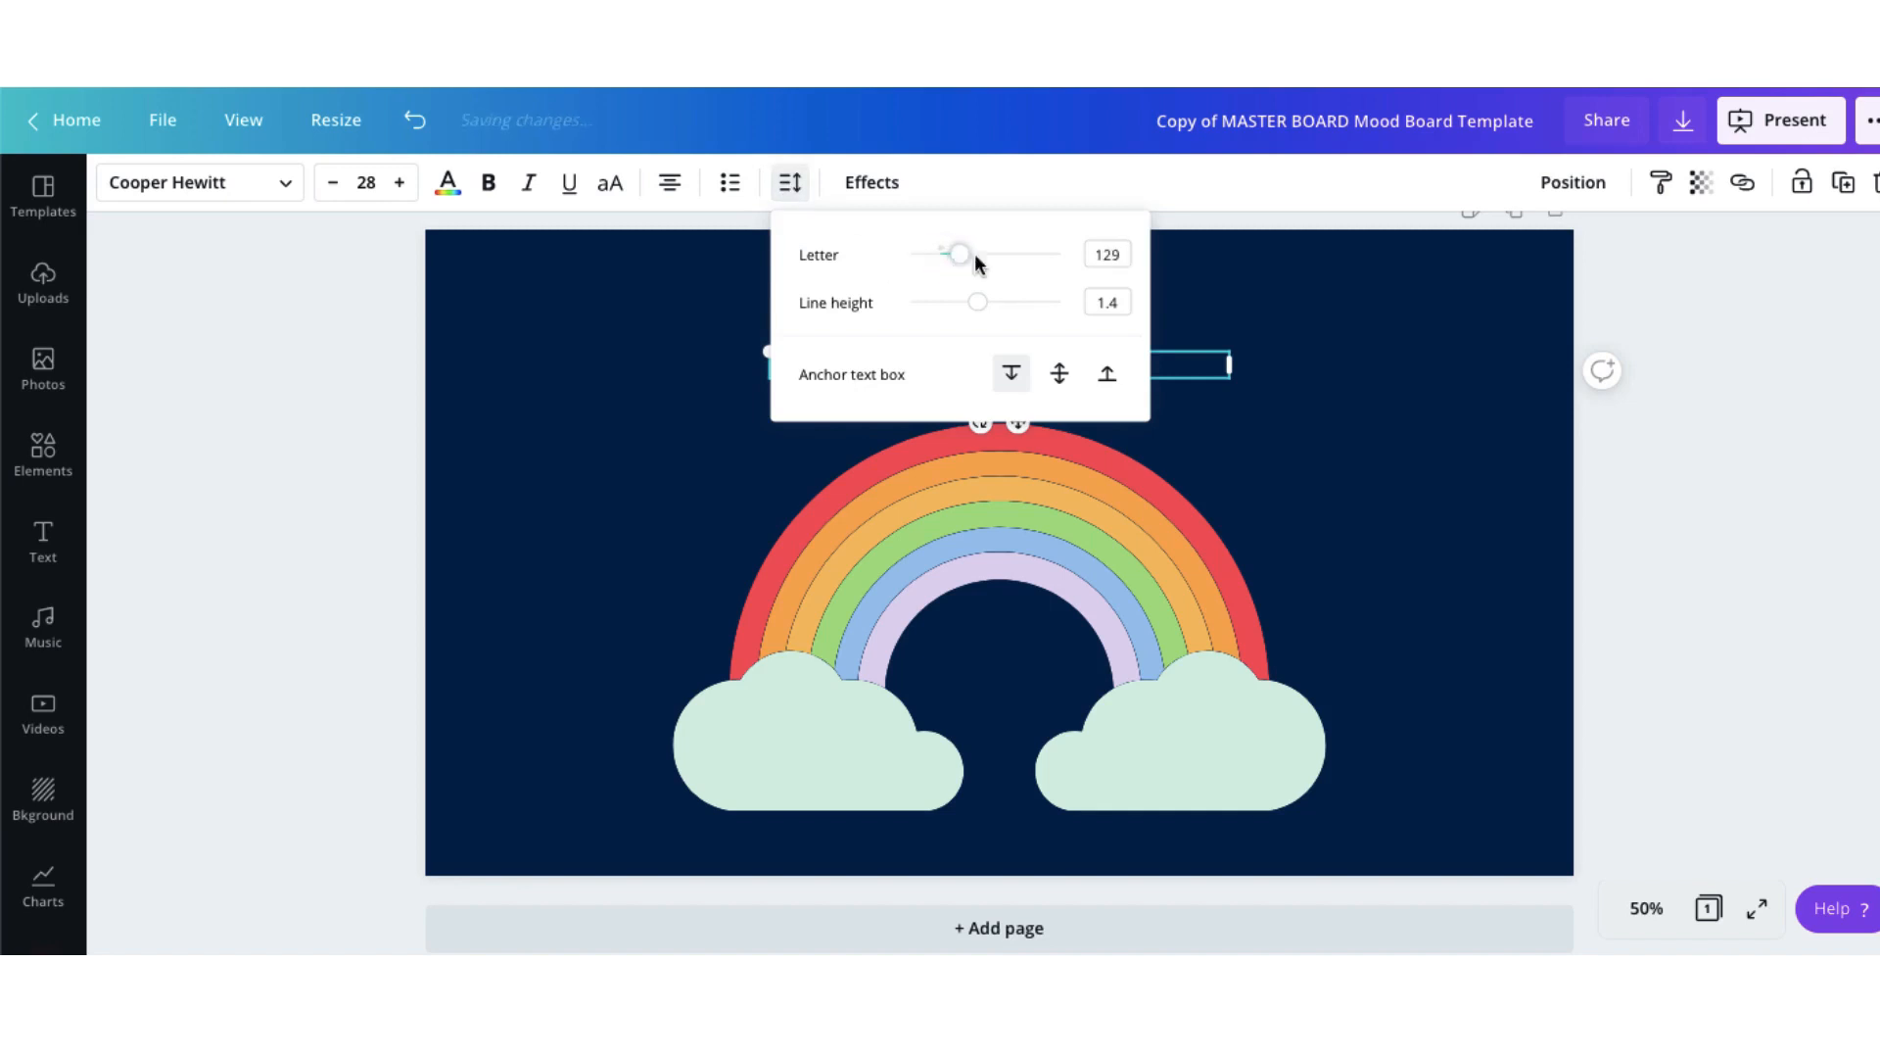
left_click(1360, 357)
left_click(1139, 360)
left_click(1139, 361)
left_click(1139, 360)
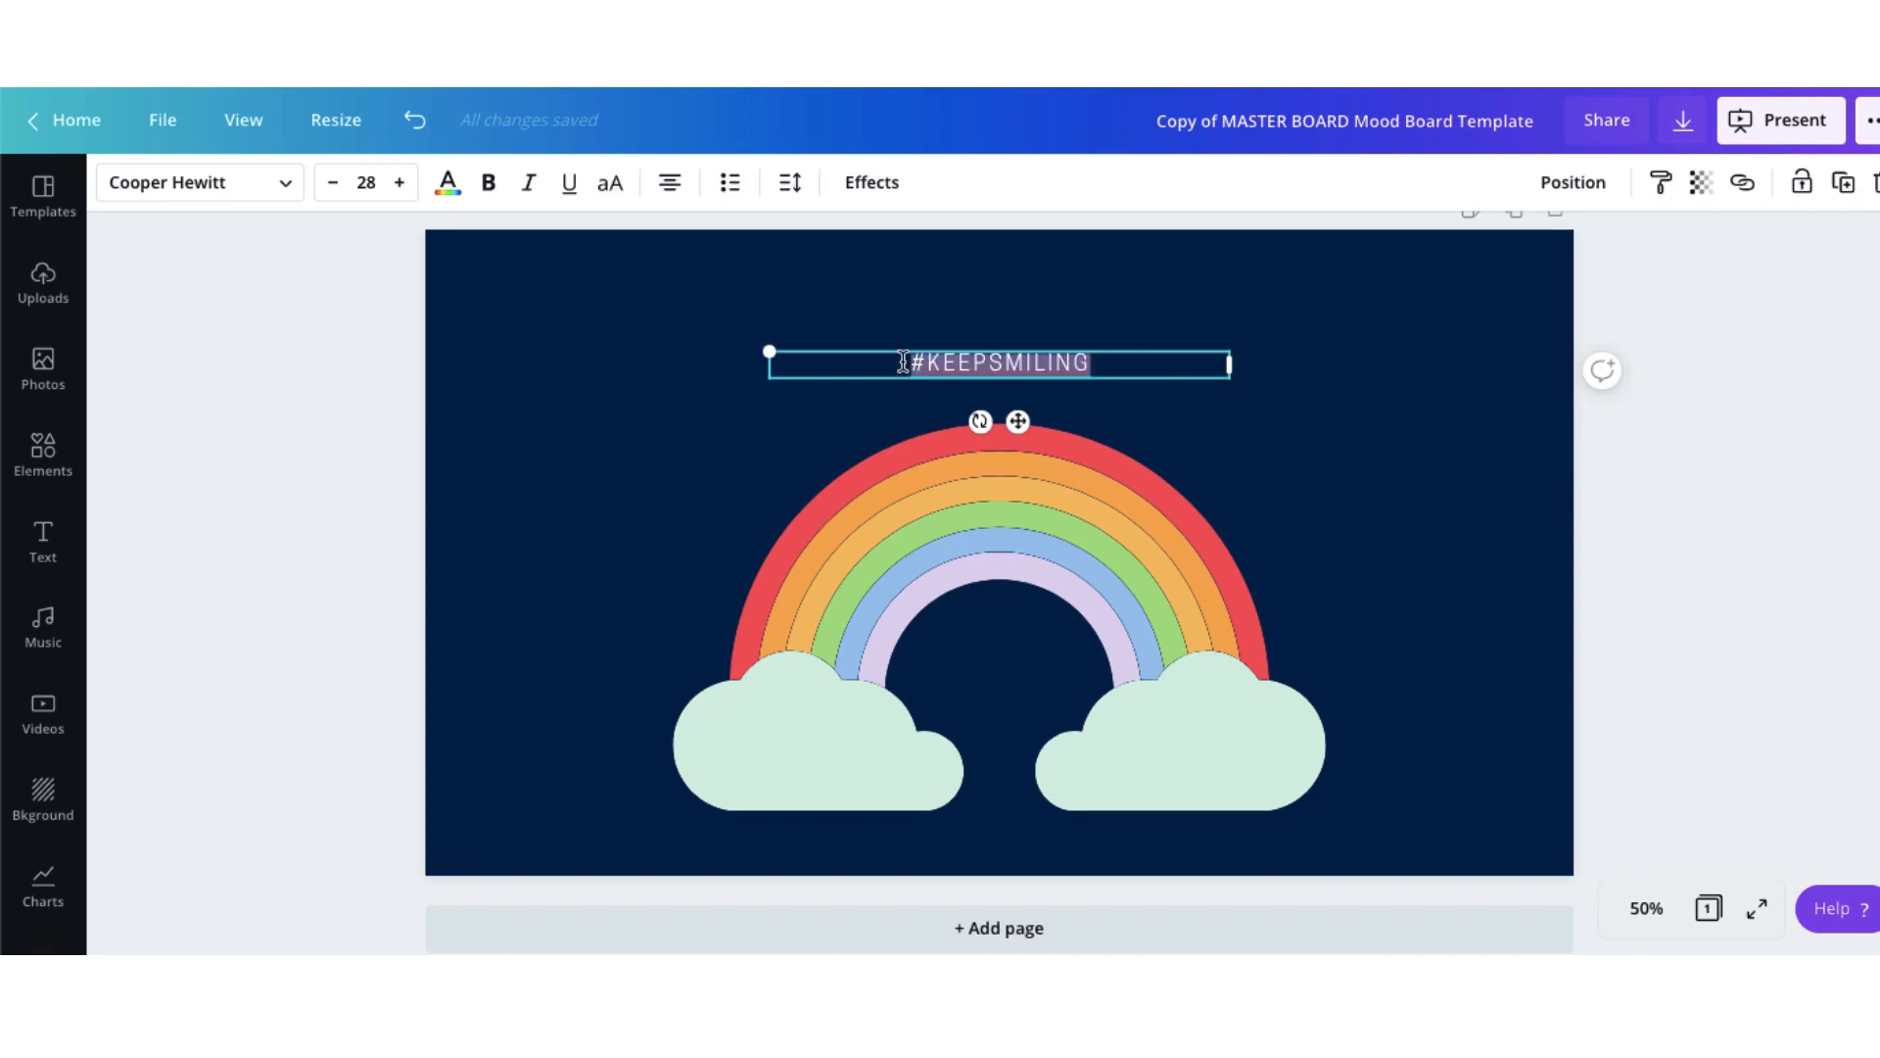
left_click(790, 186)
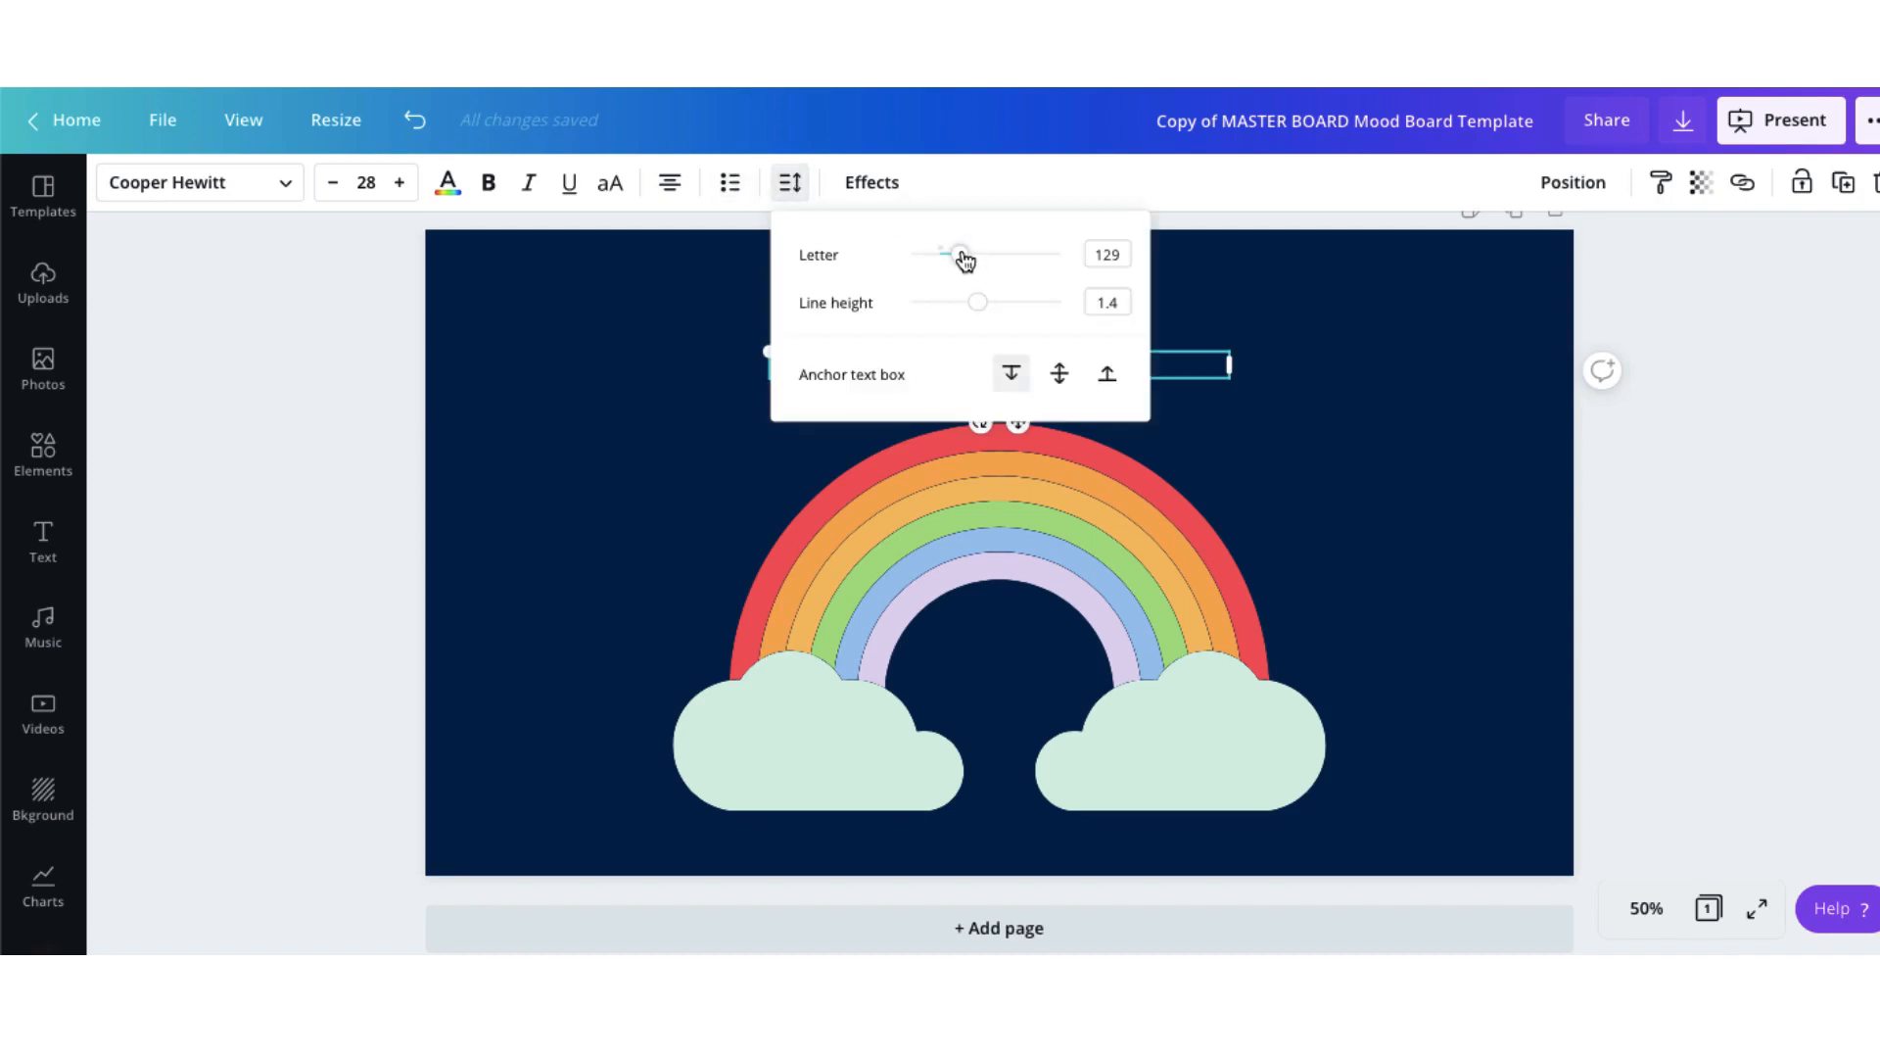
left_click_drag(961, 254, 977, 255)
left_click(1408, 398)
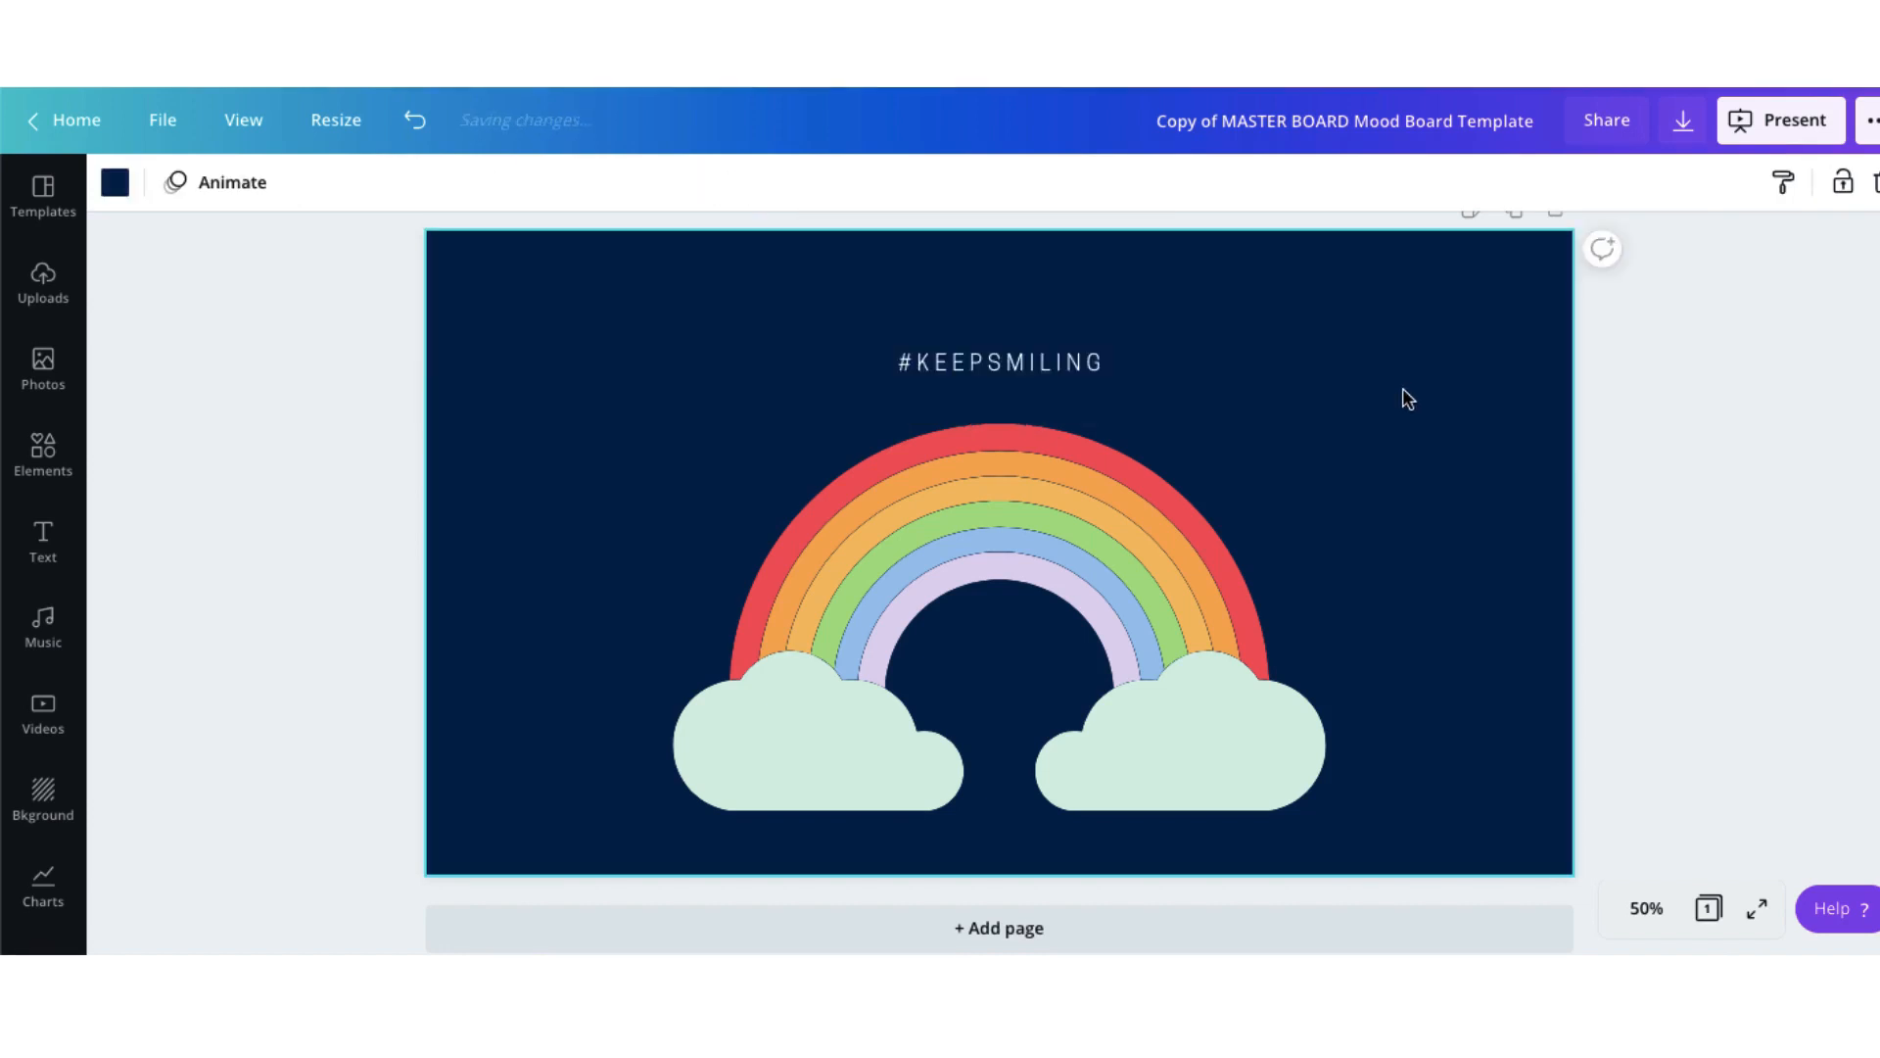
Restyle the #KEEPSMILING text as bold at size 46.3, centred above the rainbow
left_click(1104, 374)
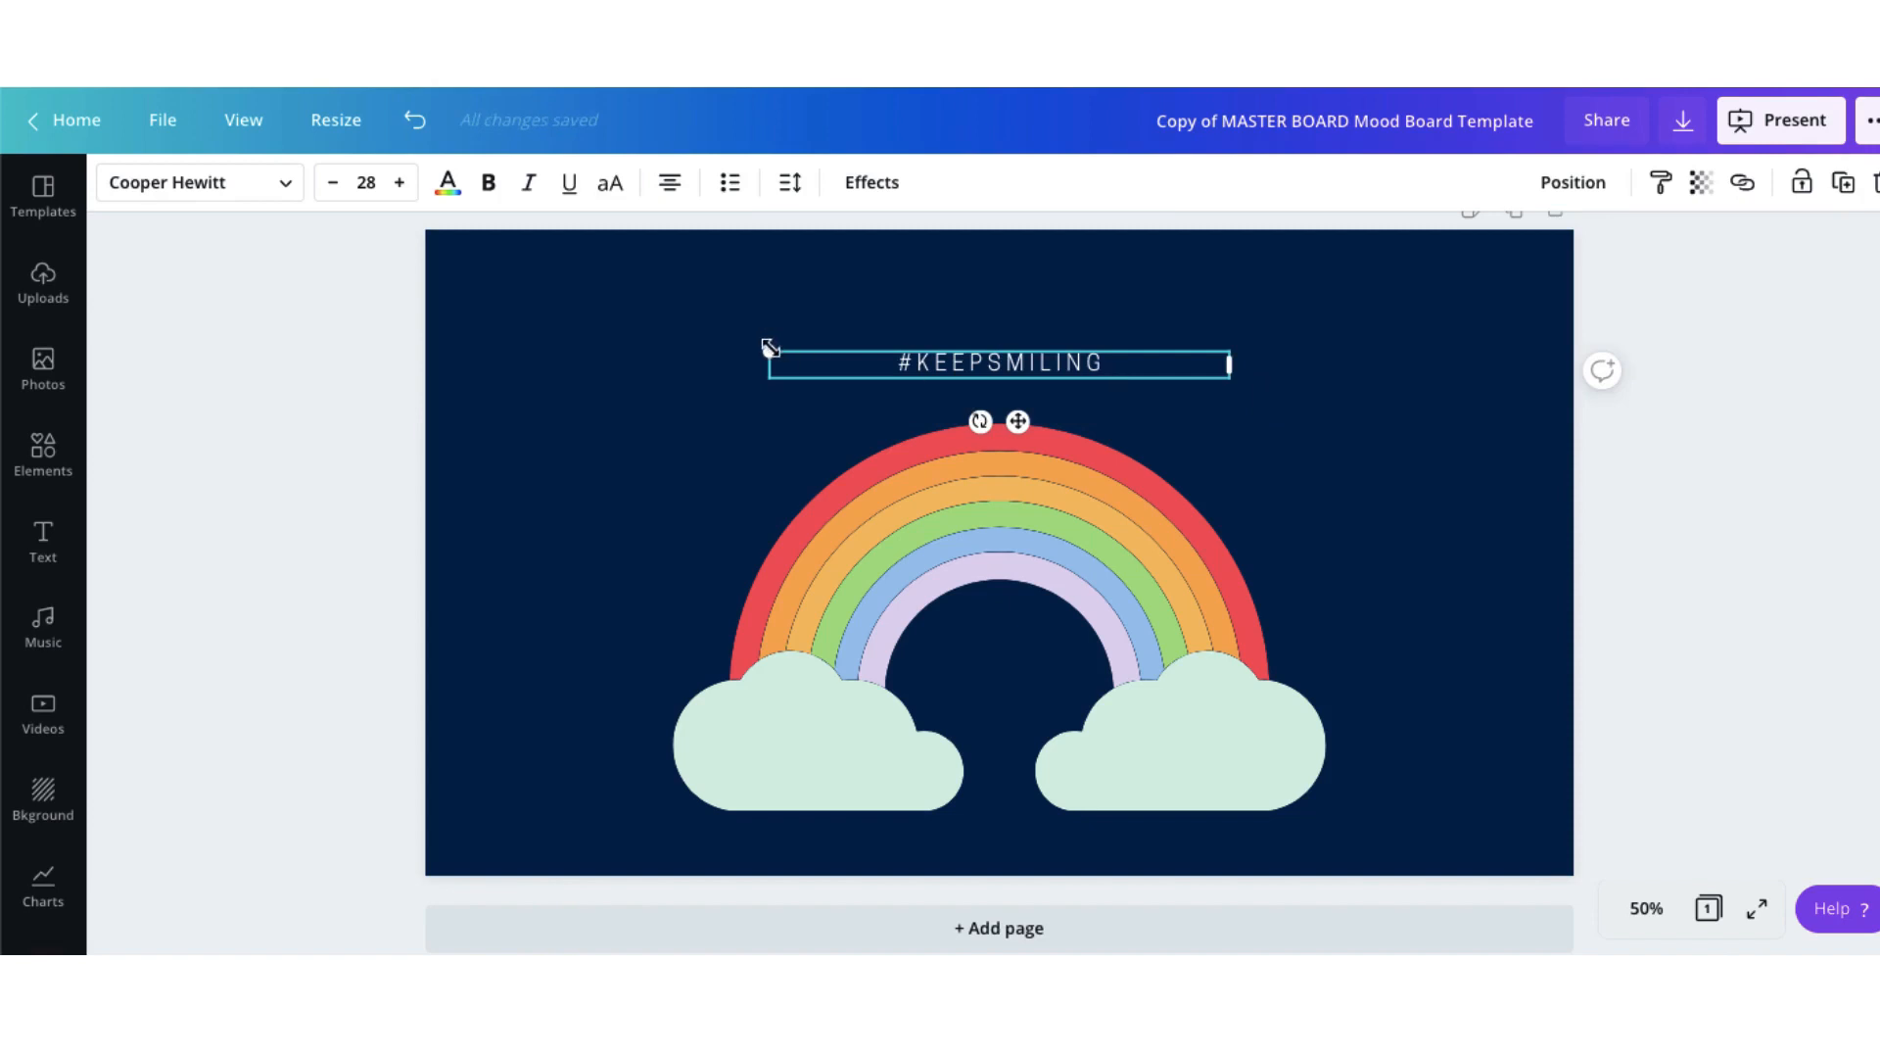
left_click_drag(766, 345, 466, 264)
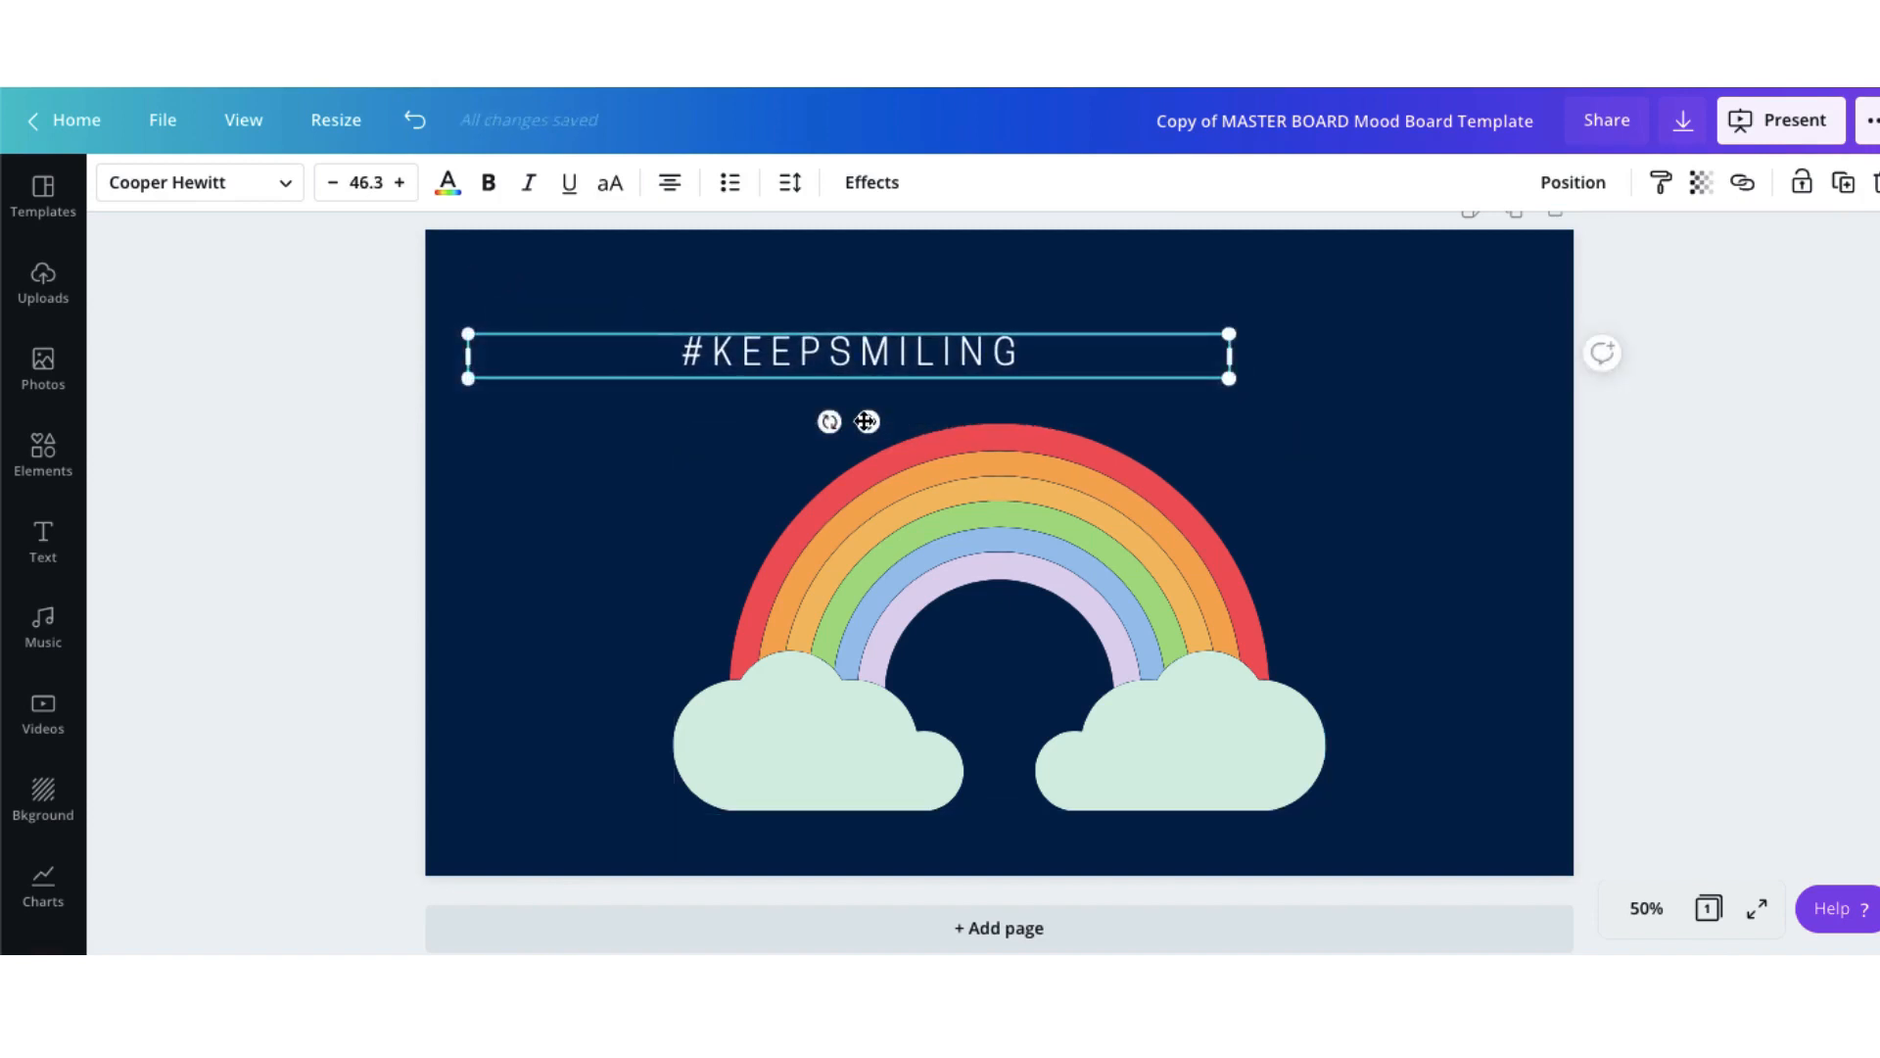
left_click_drag(868, 422, 1013, 436)
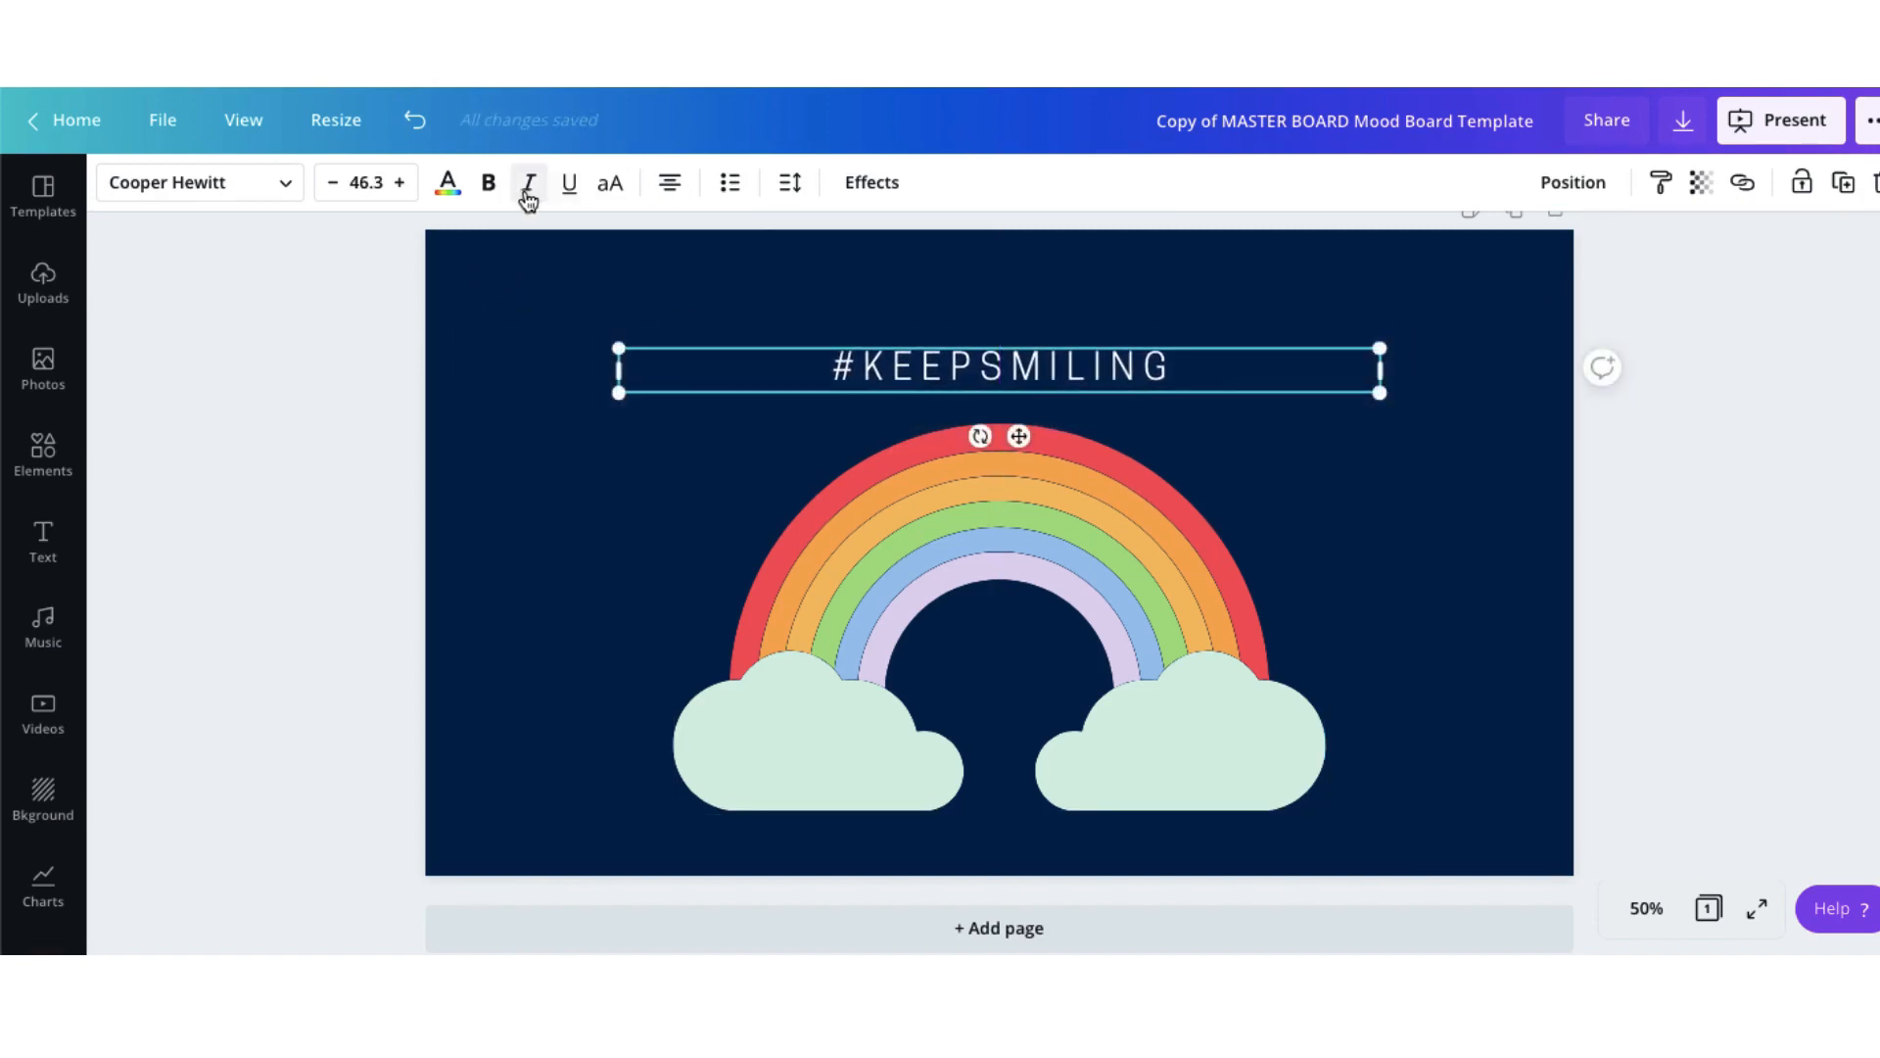
left_click(490, 185)
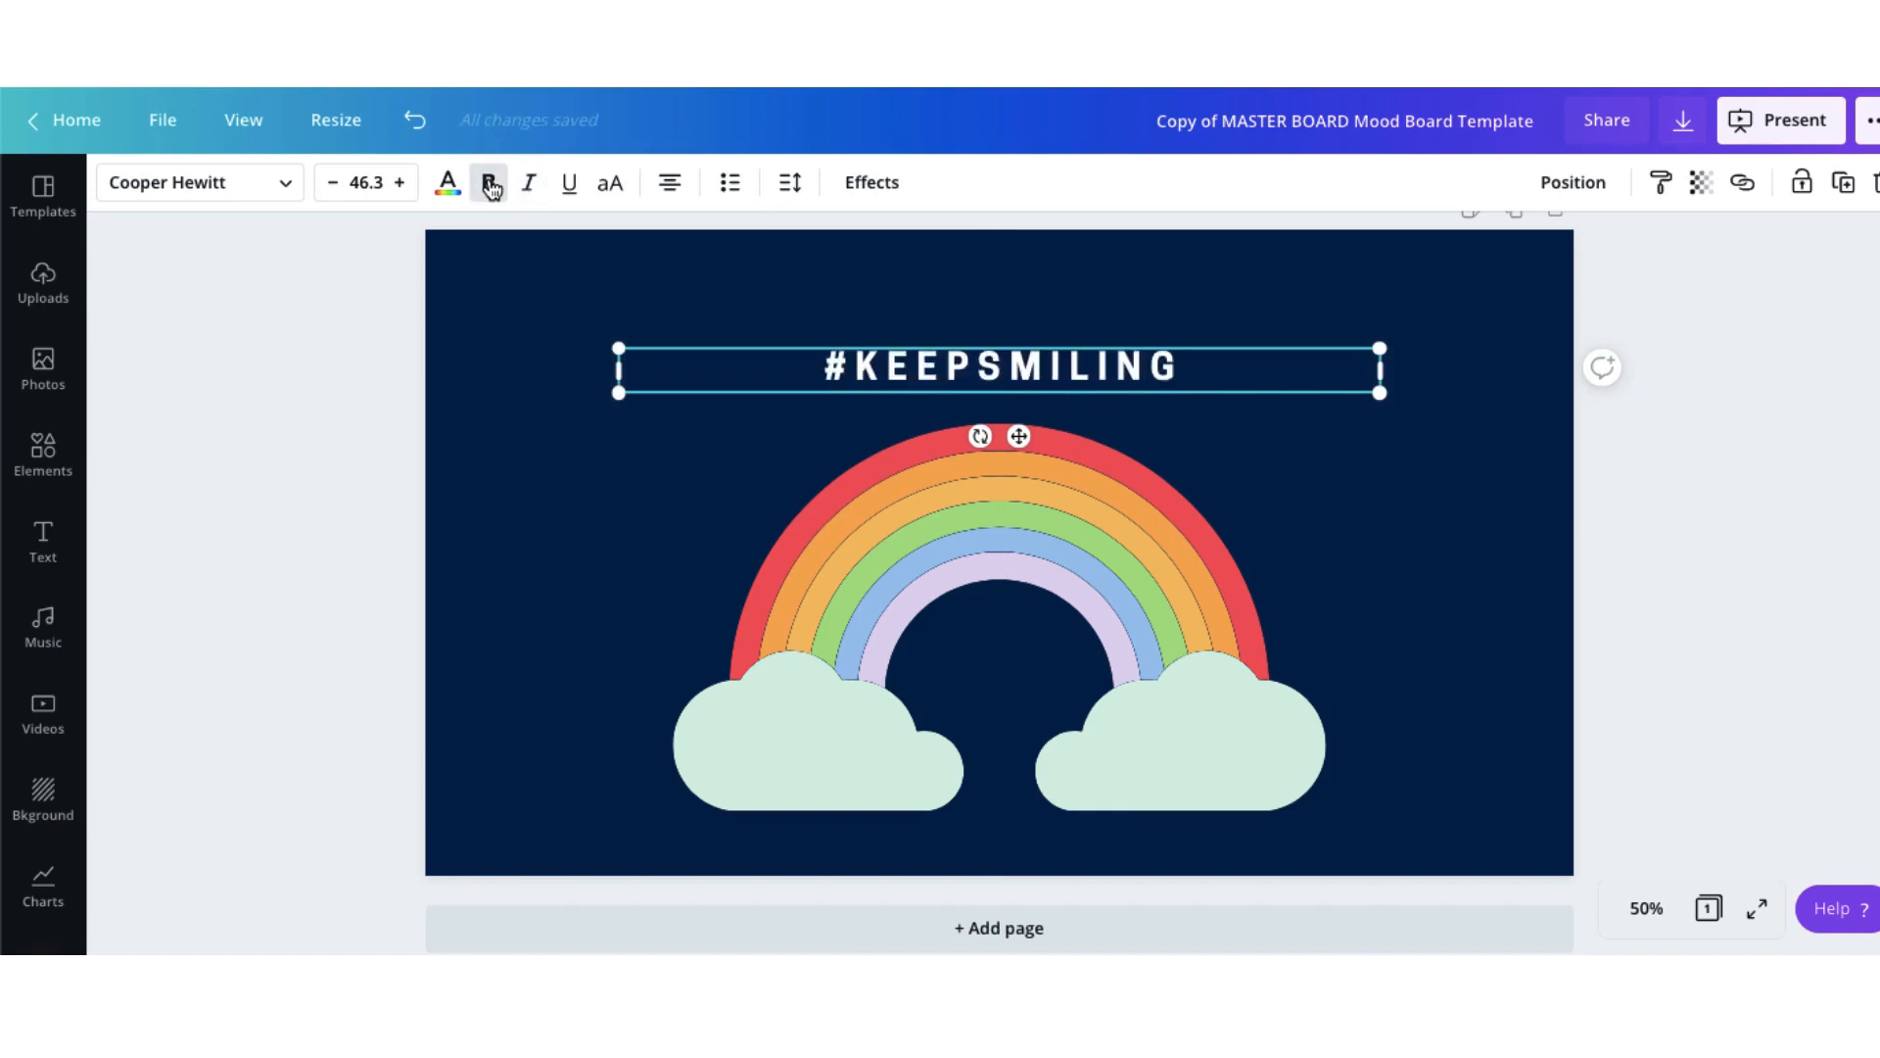
left_click(865, 284)
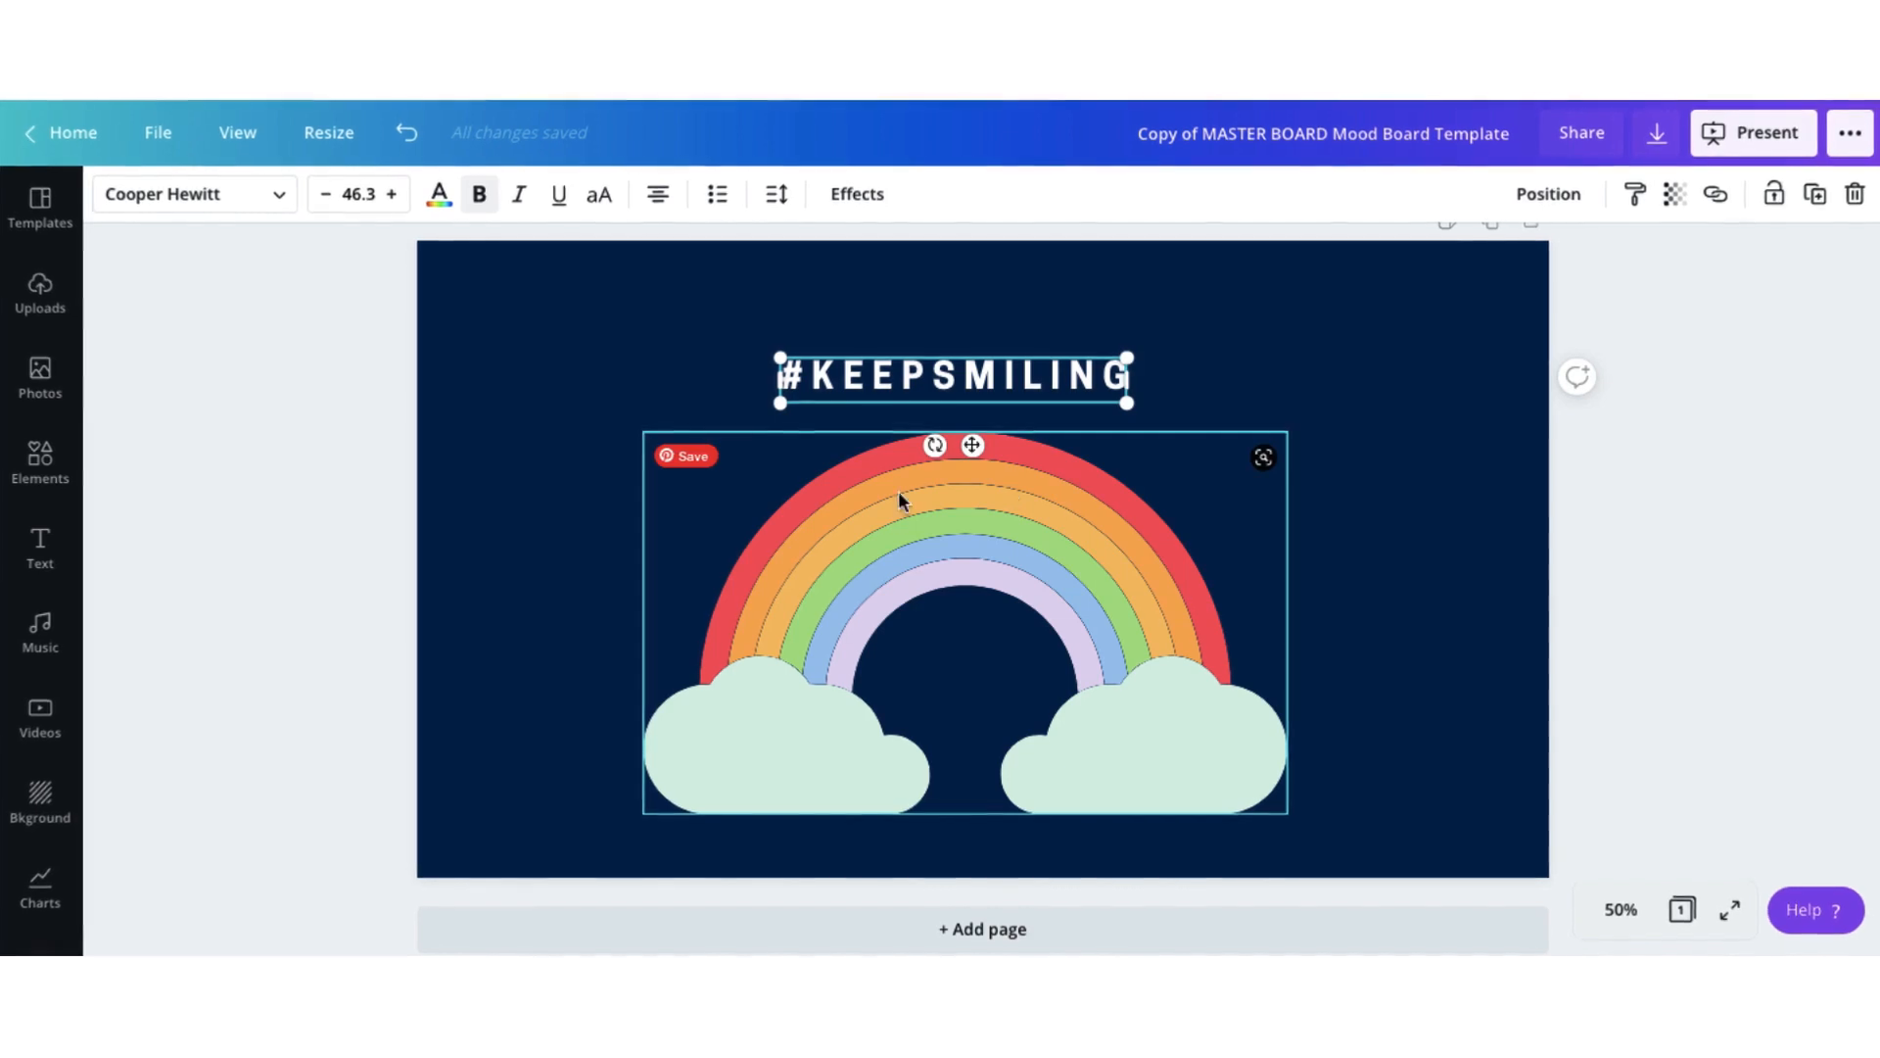
Align the rainbow graphic to the horizontal centre of the page
left_click(903, 530)
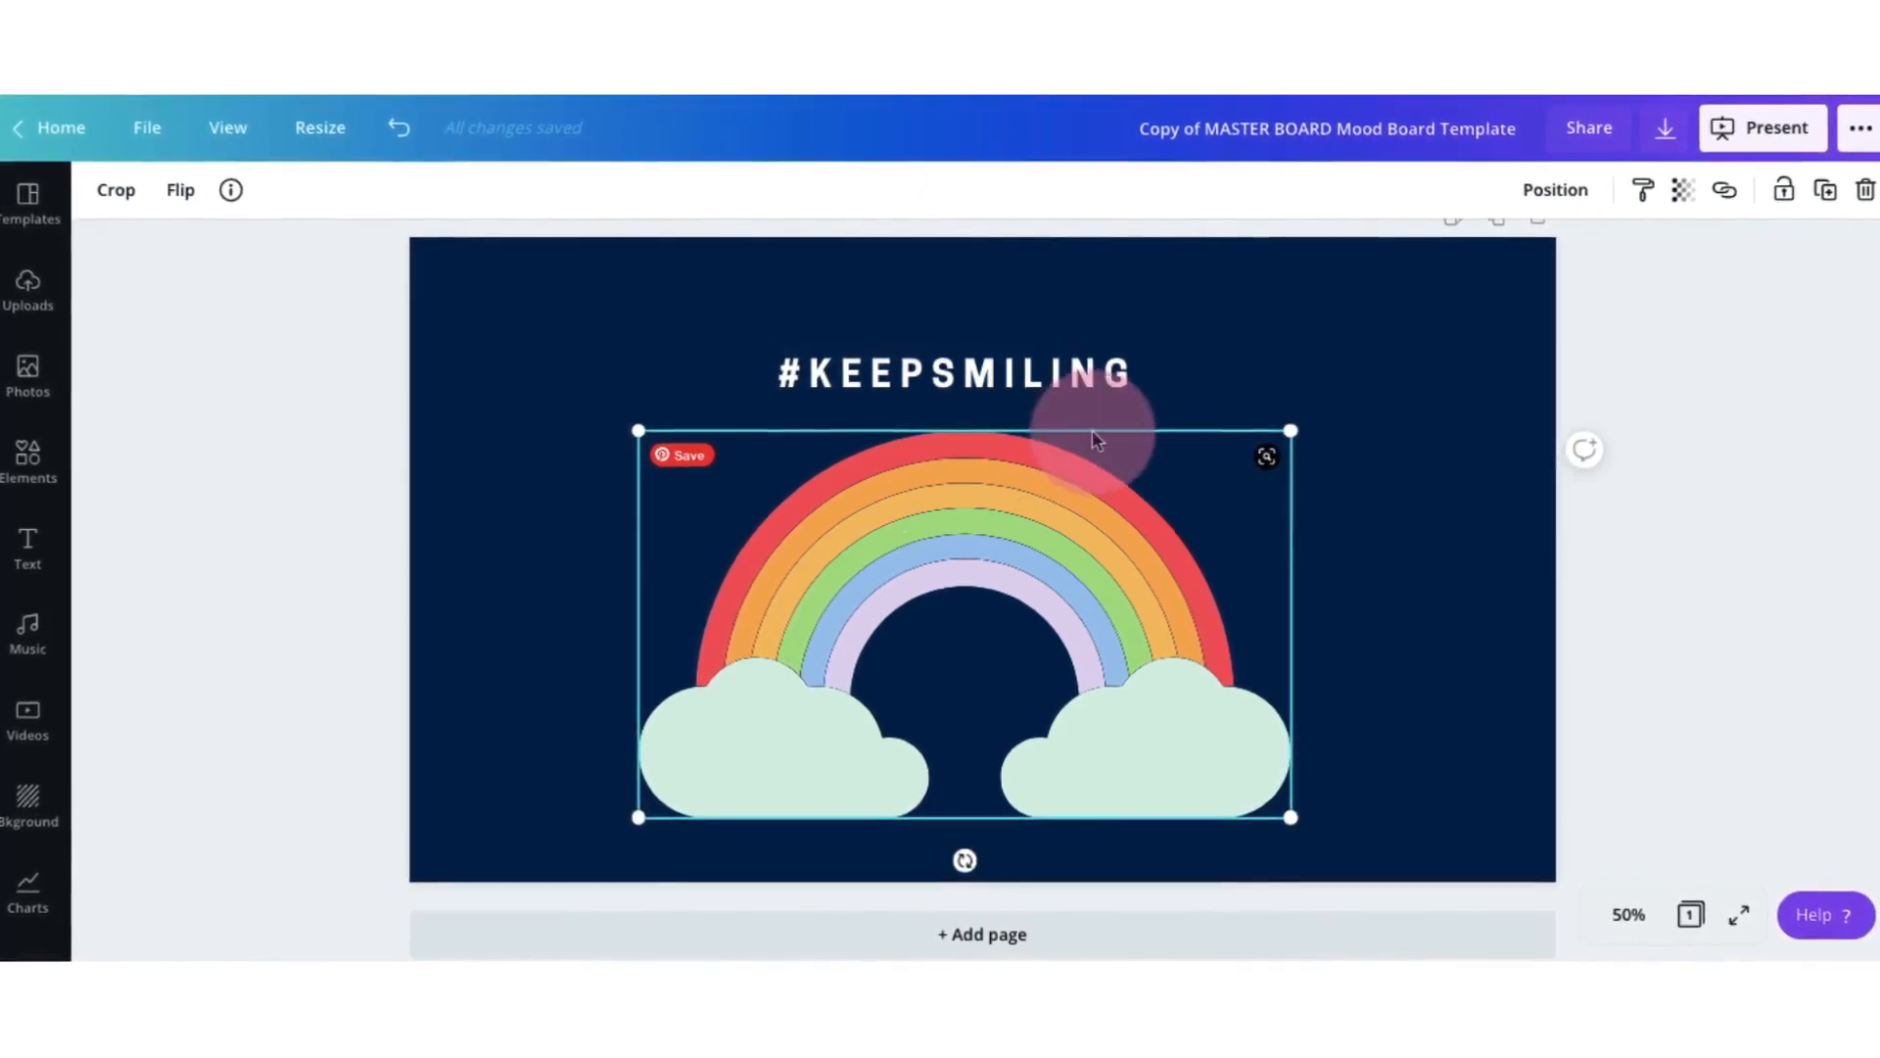
left_click(1548, 191)
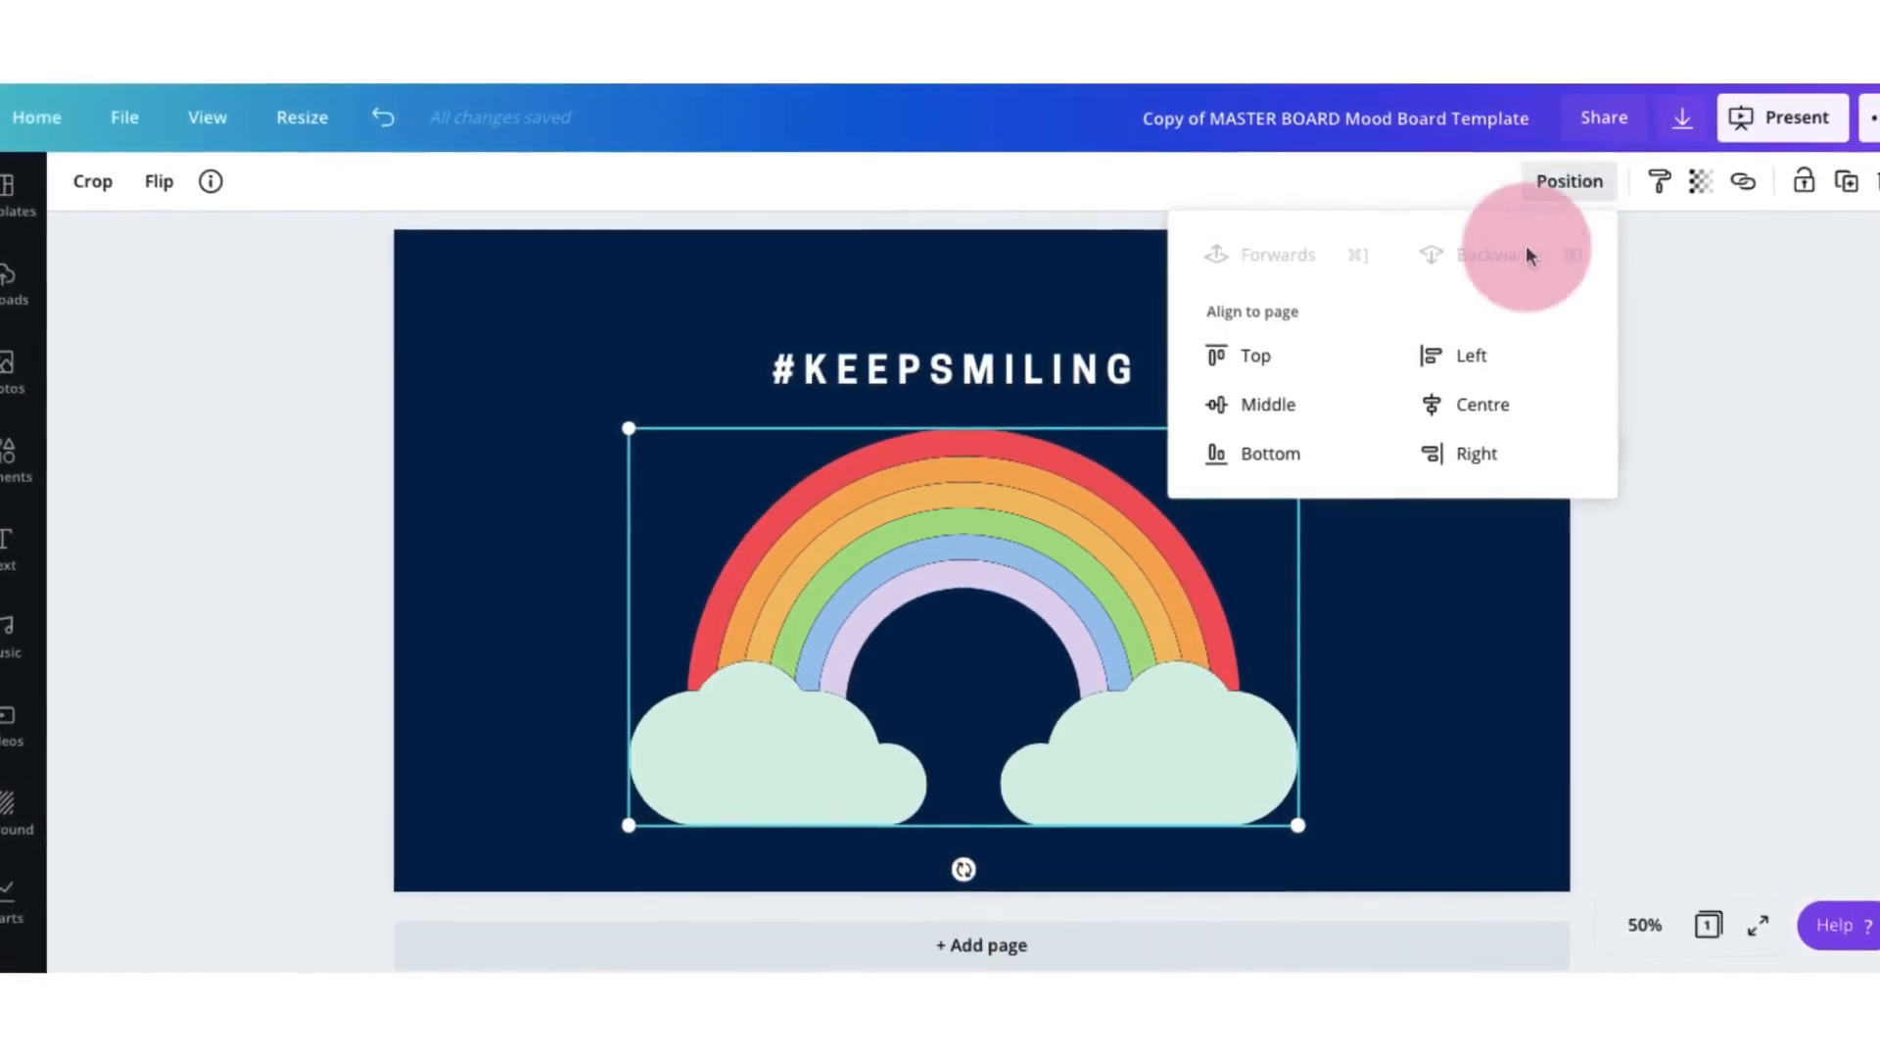
left_click(1505, 417)
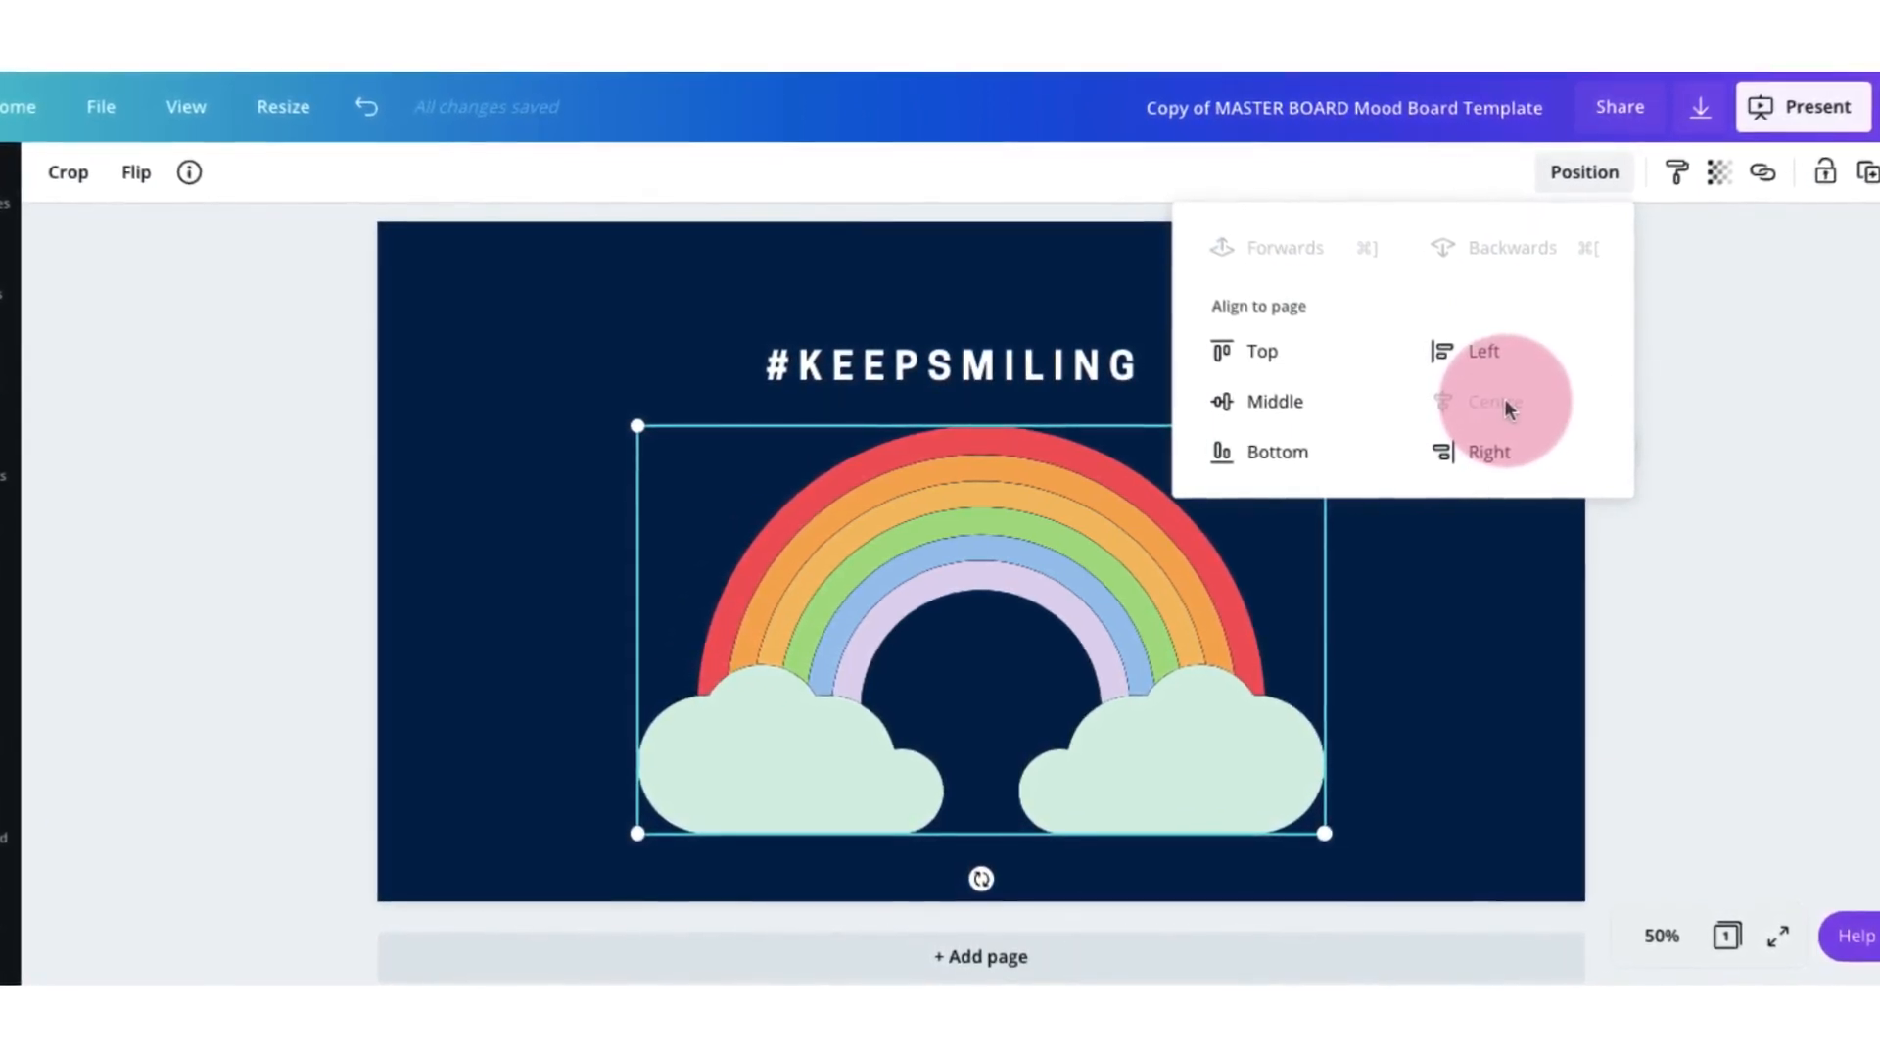
left_click(1119, 279)
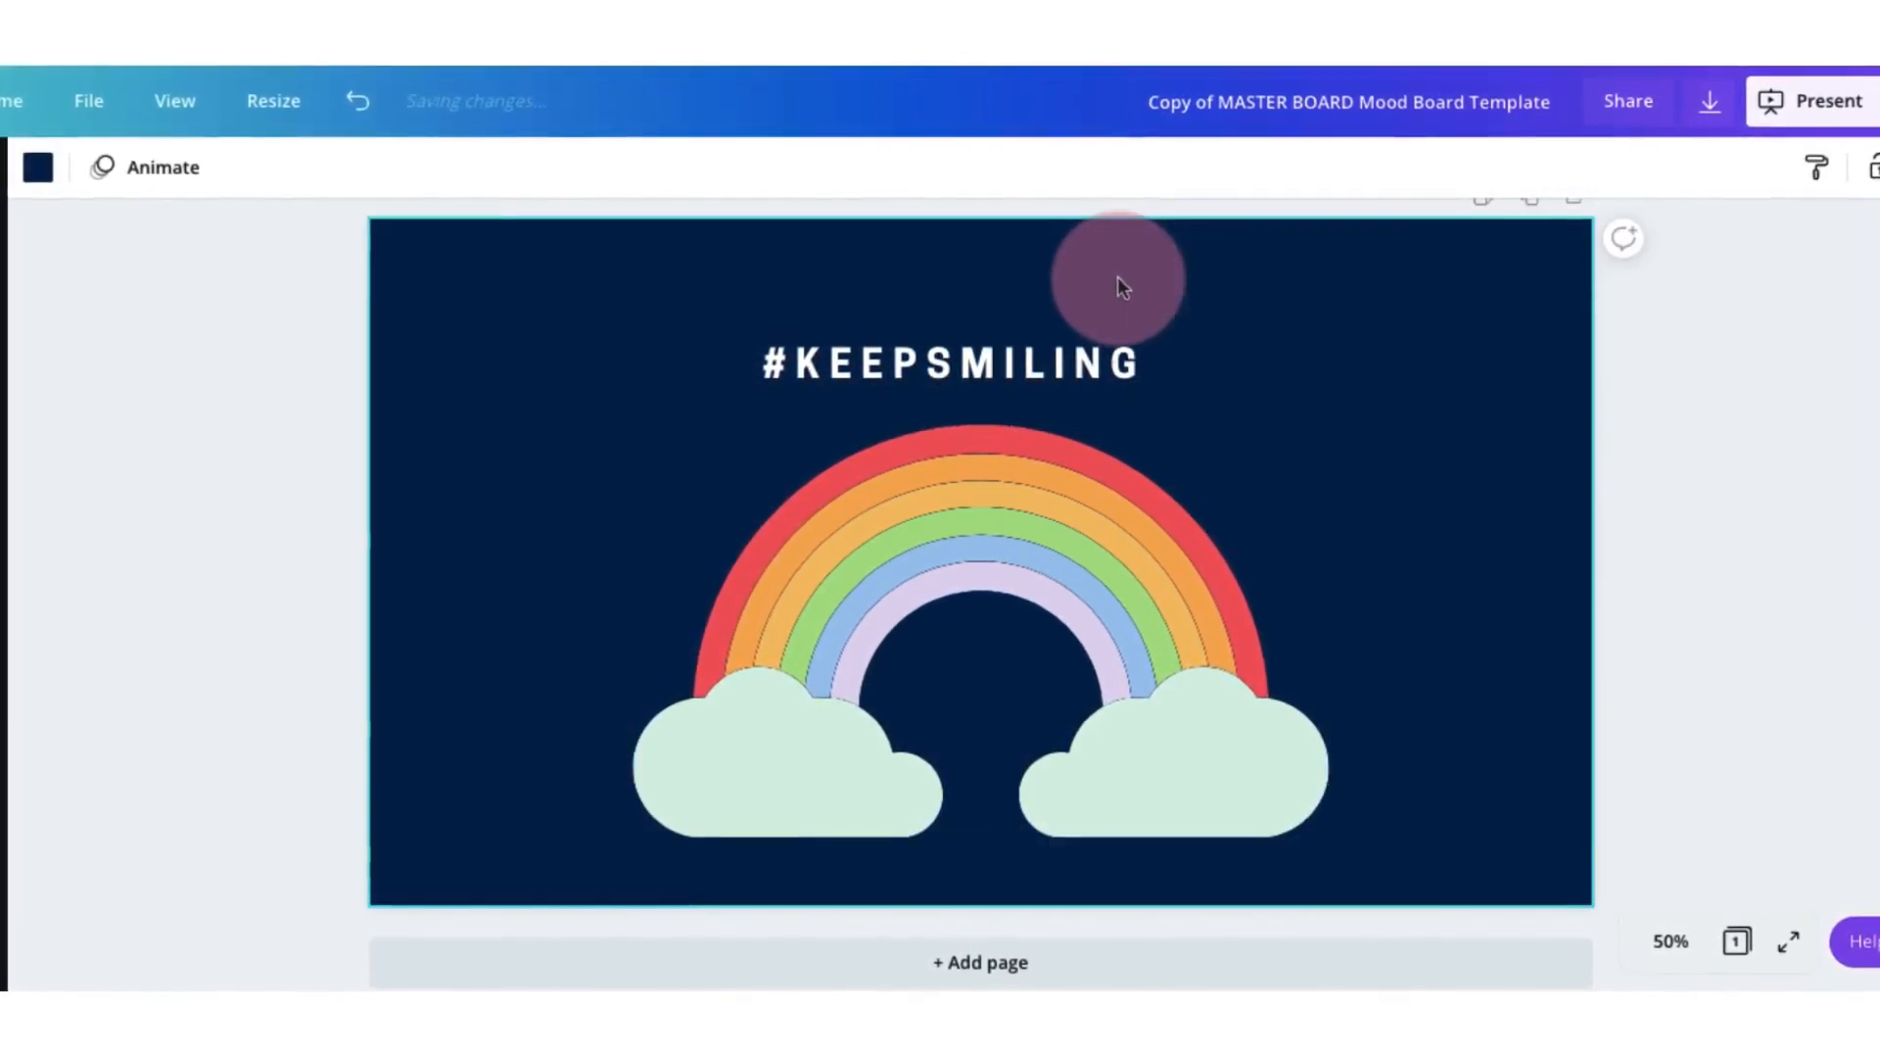
Align the #KEEPSMILING text to the horizontal centre of the page
left_click(1009, 364)
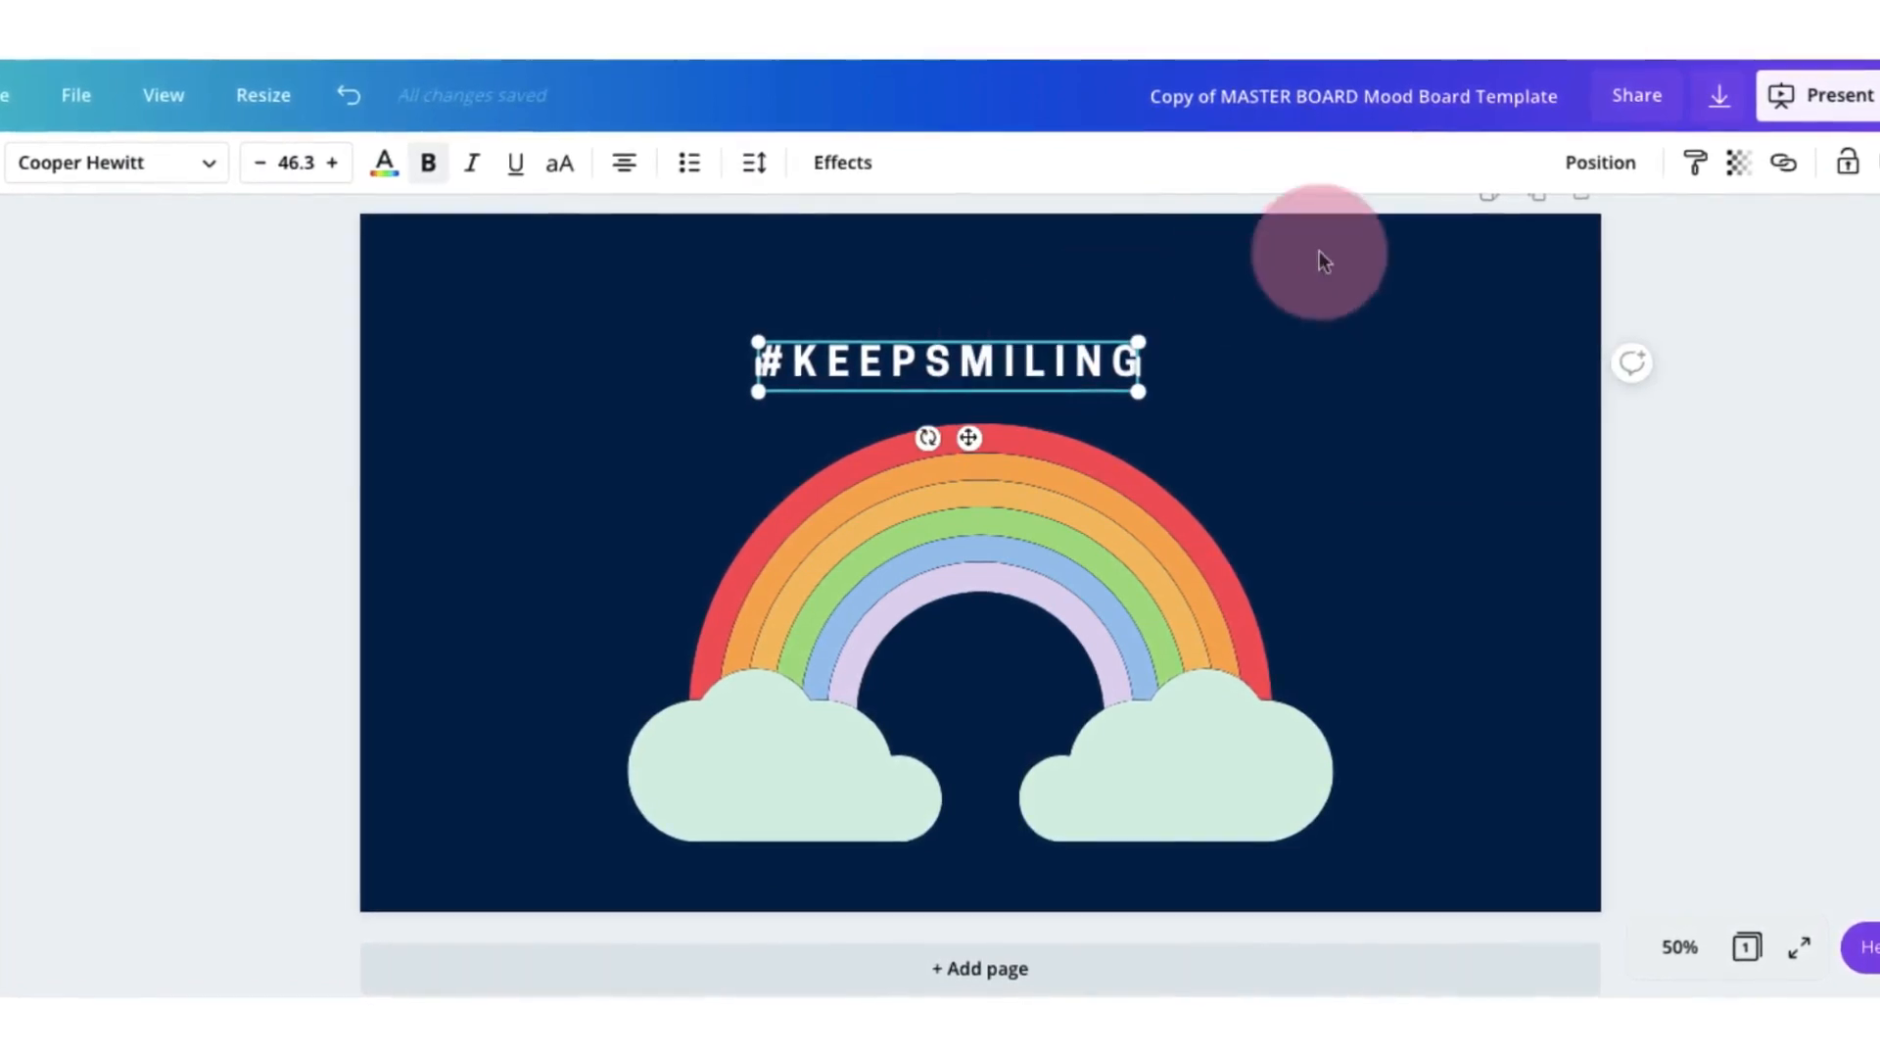
left_click(1595, 168)
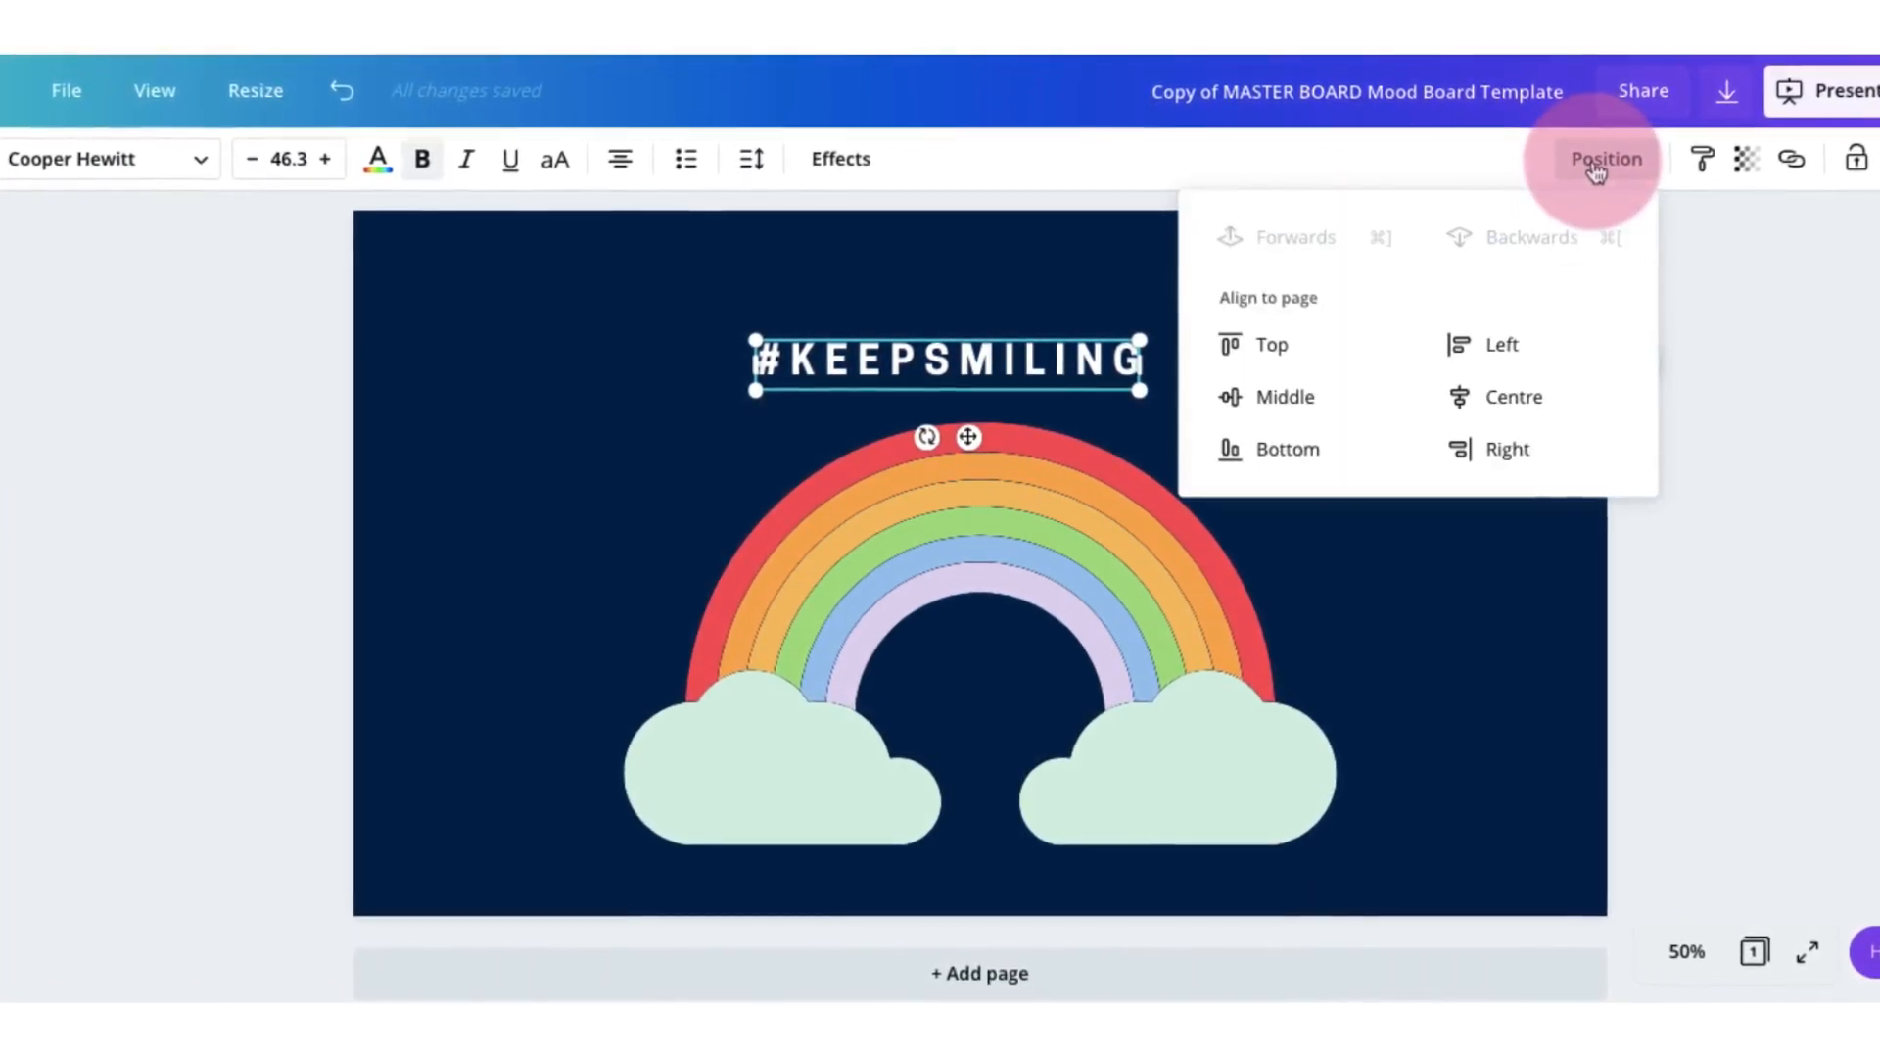
left_click(1564, 398)
left_click(1410, 519)
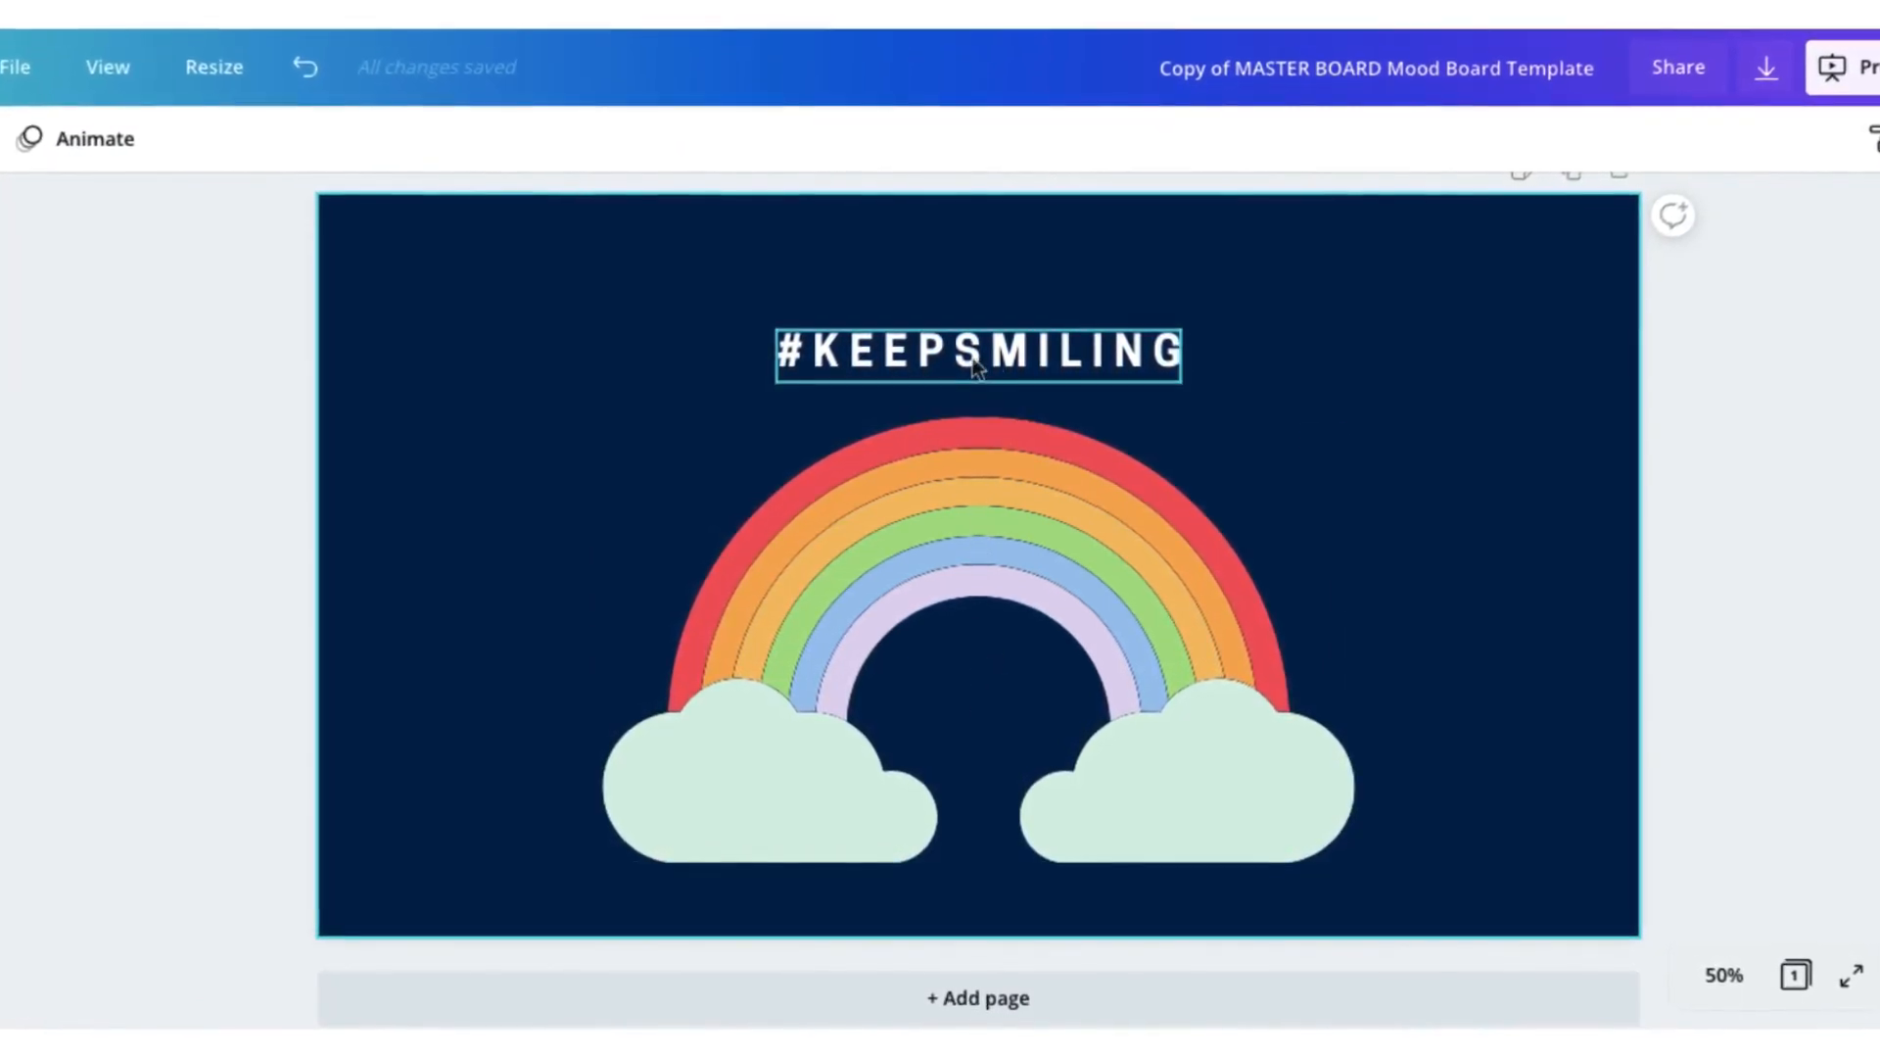
Apply the Curved text effect to the #KEEPSMILING text
left_click(976, 365)
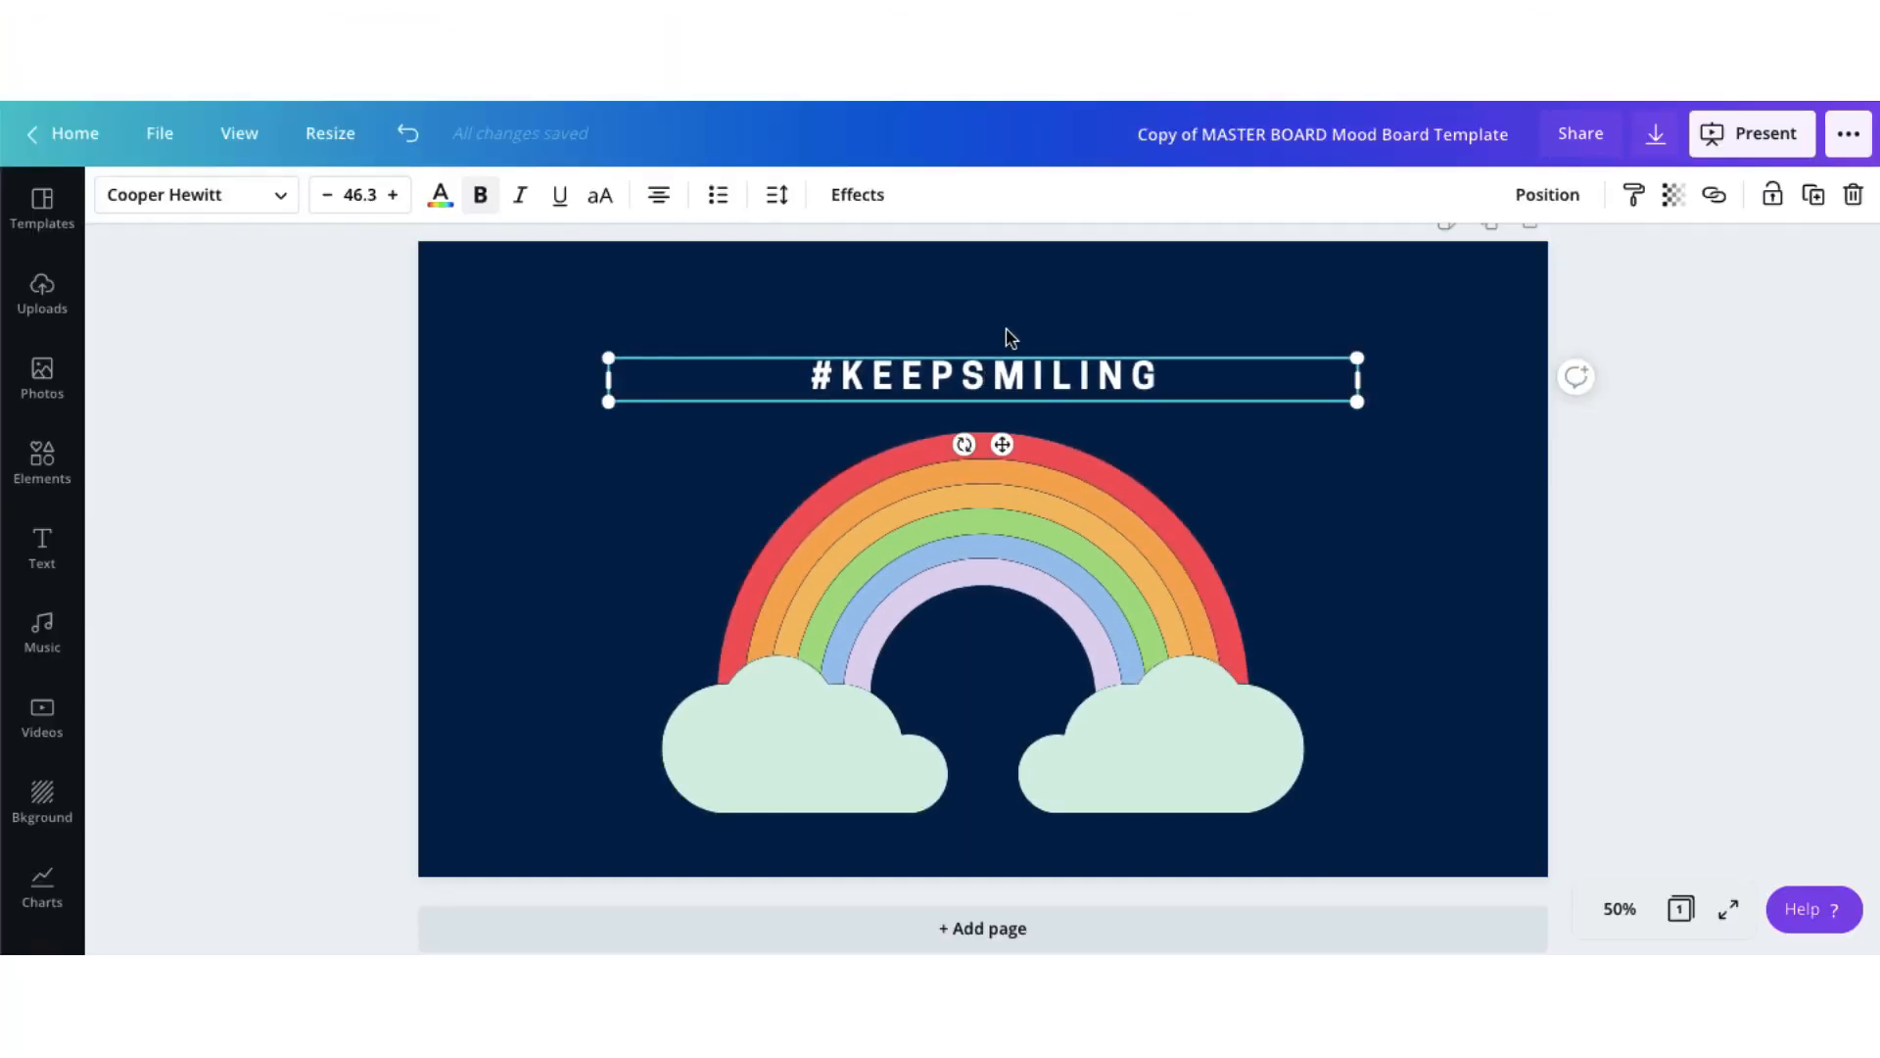
left_click(862, 196)
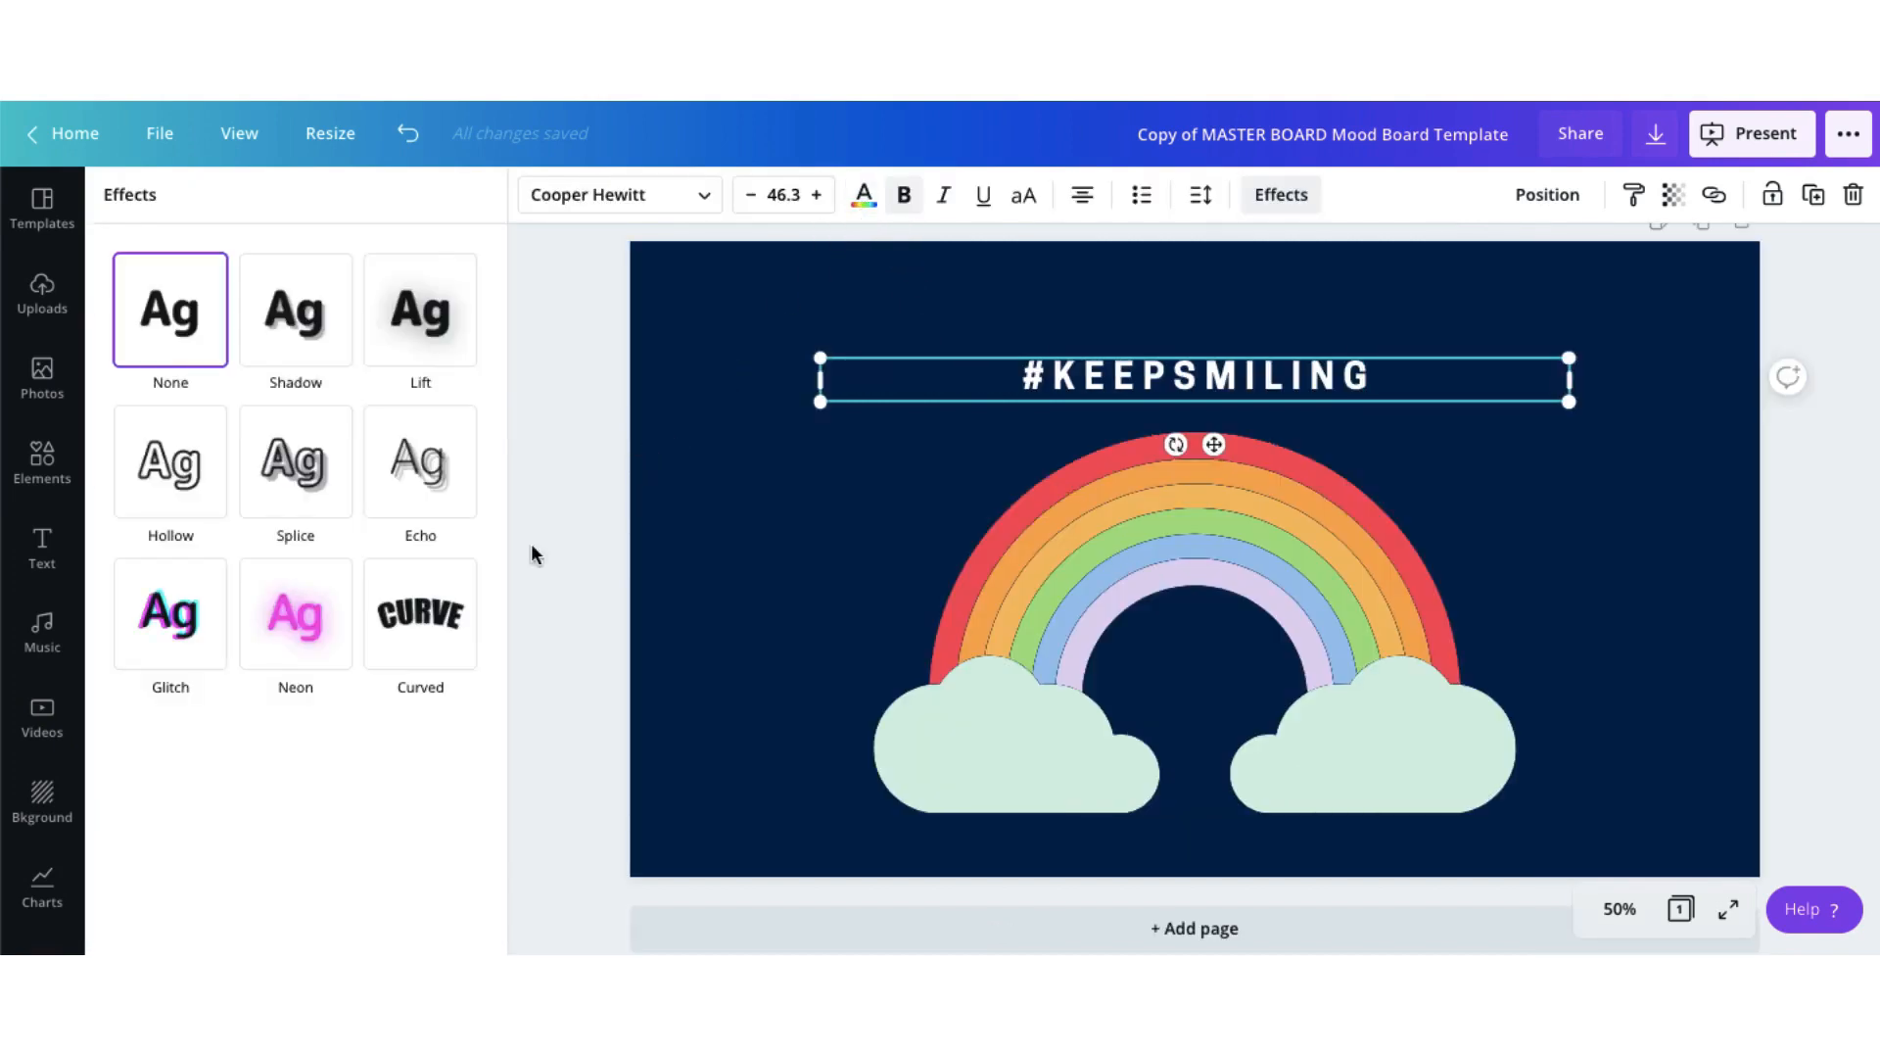
left_click(439, 648)
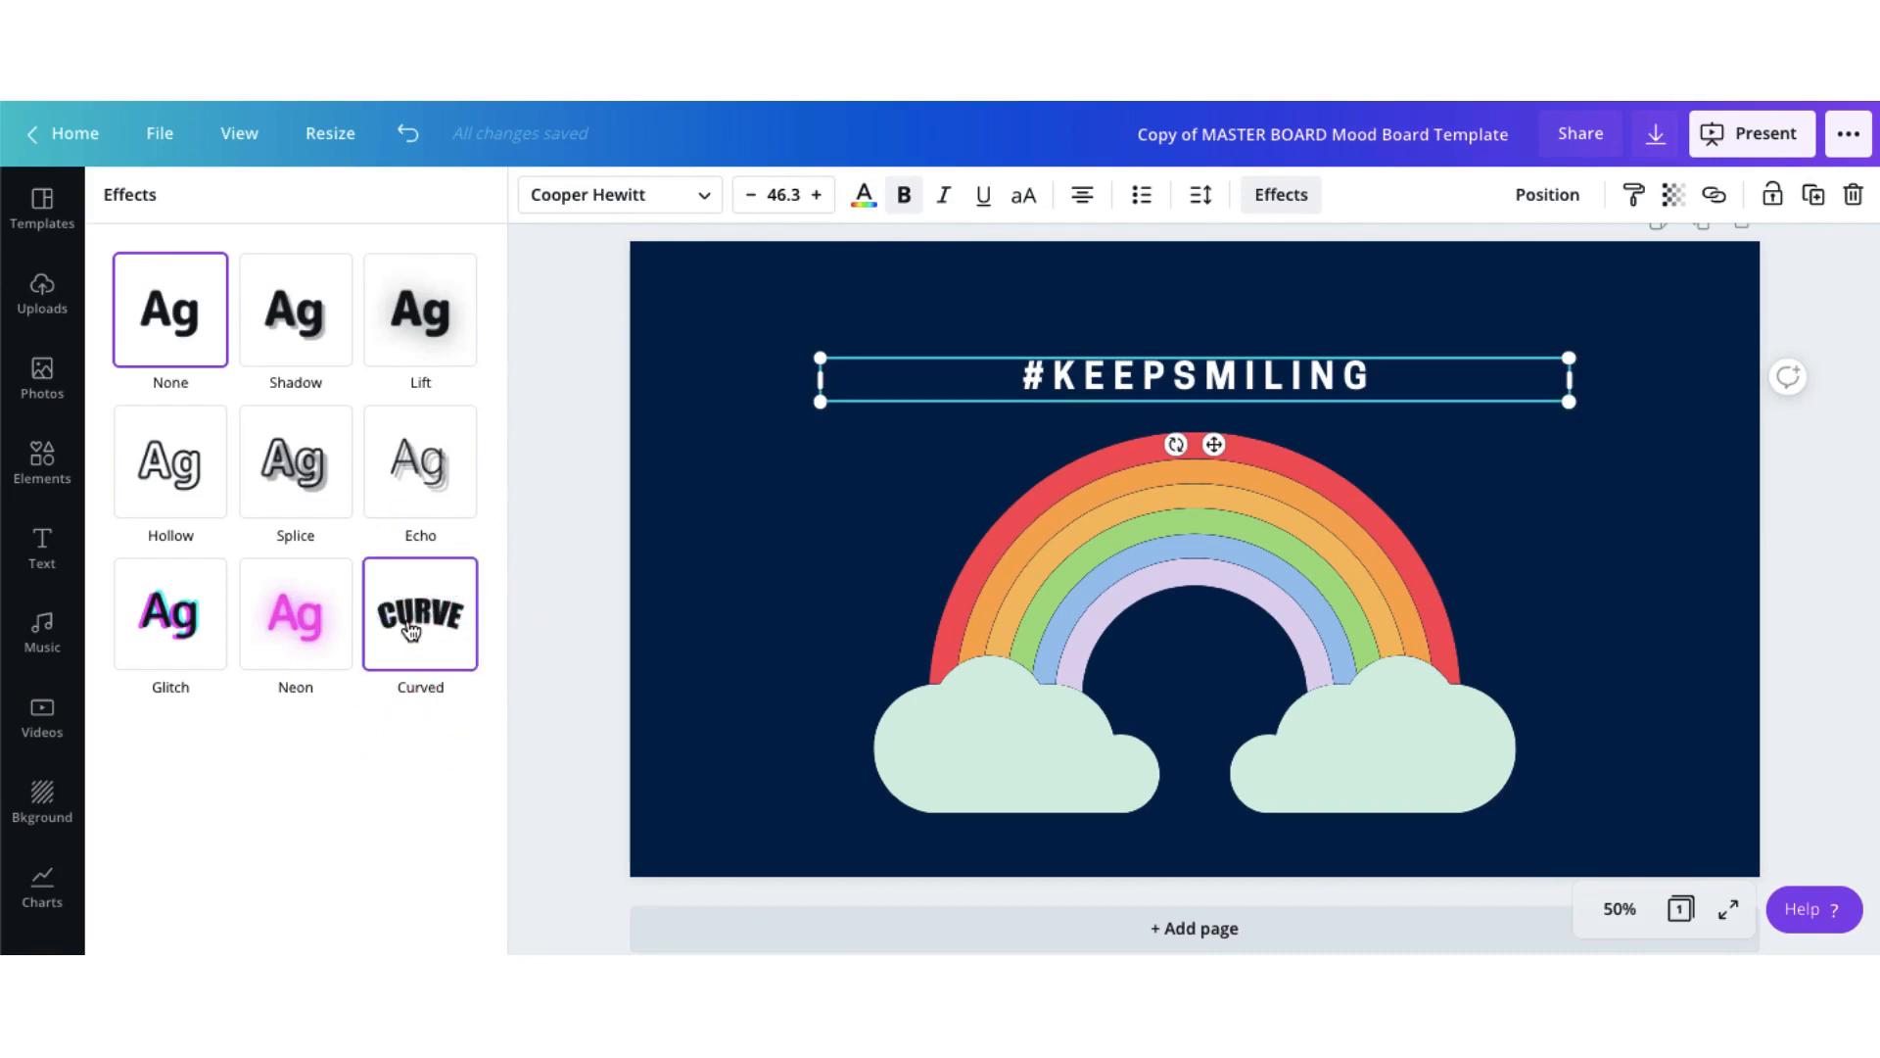
left_click(412, 631)
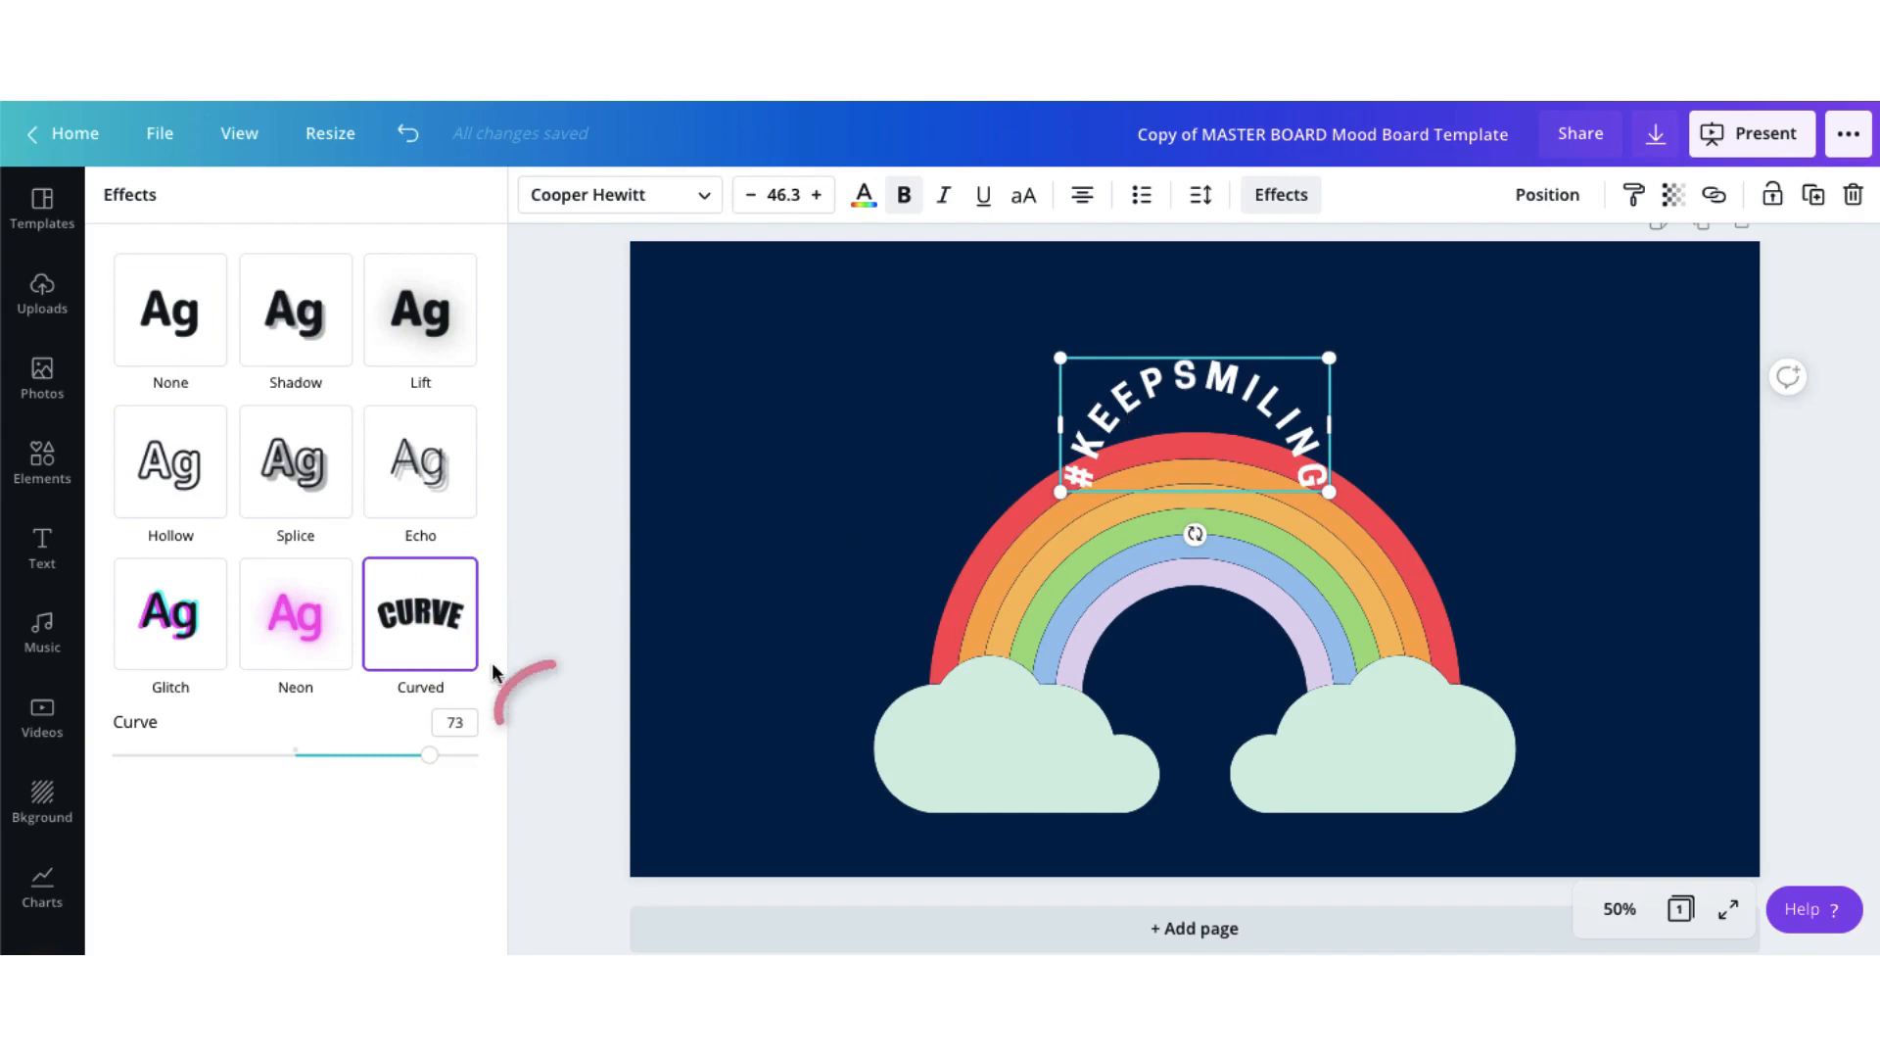
Reduce the text's curve to 30 and move it down to sit just above the rainbow's arch
left_click(431, 760)
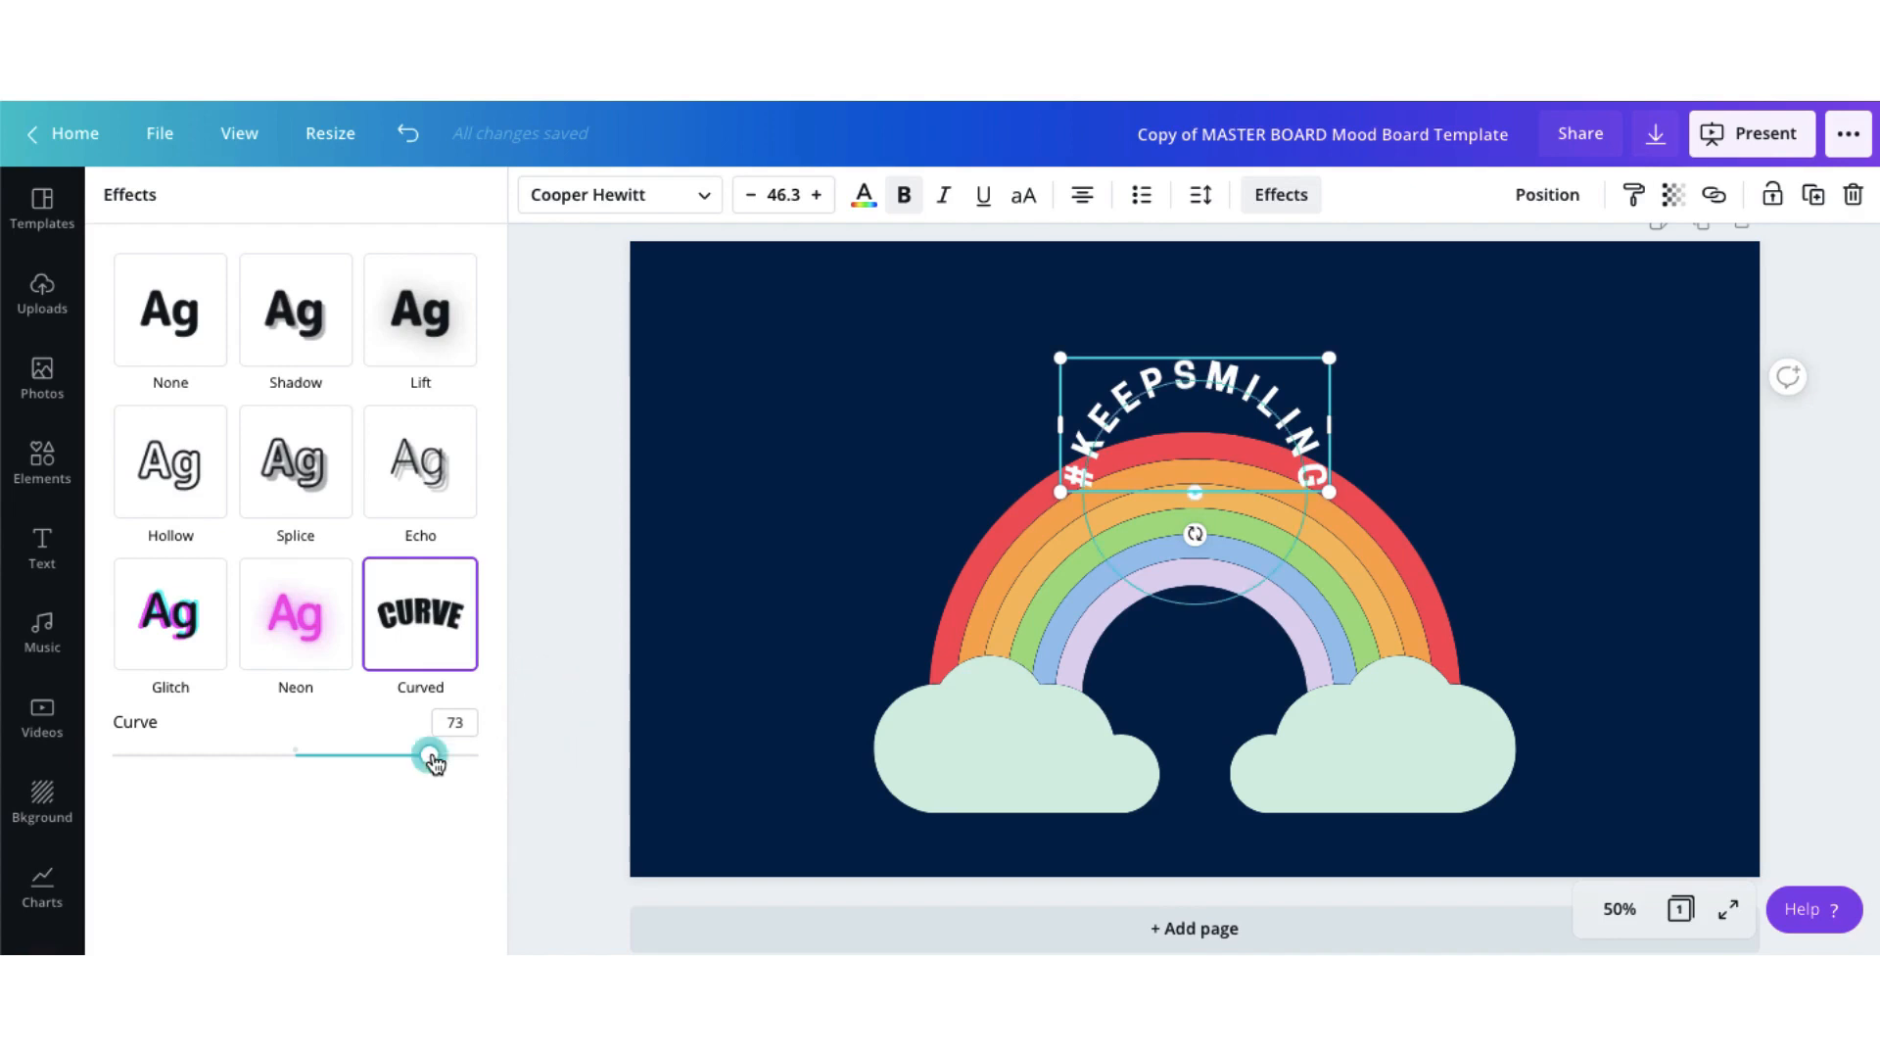
left_click_drag(432, 760, 387, 758)
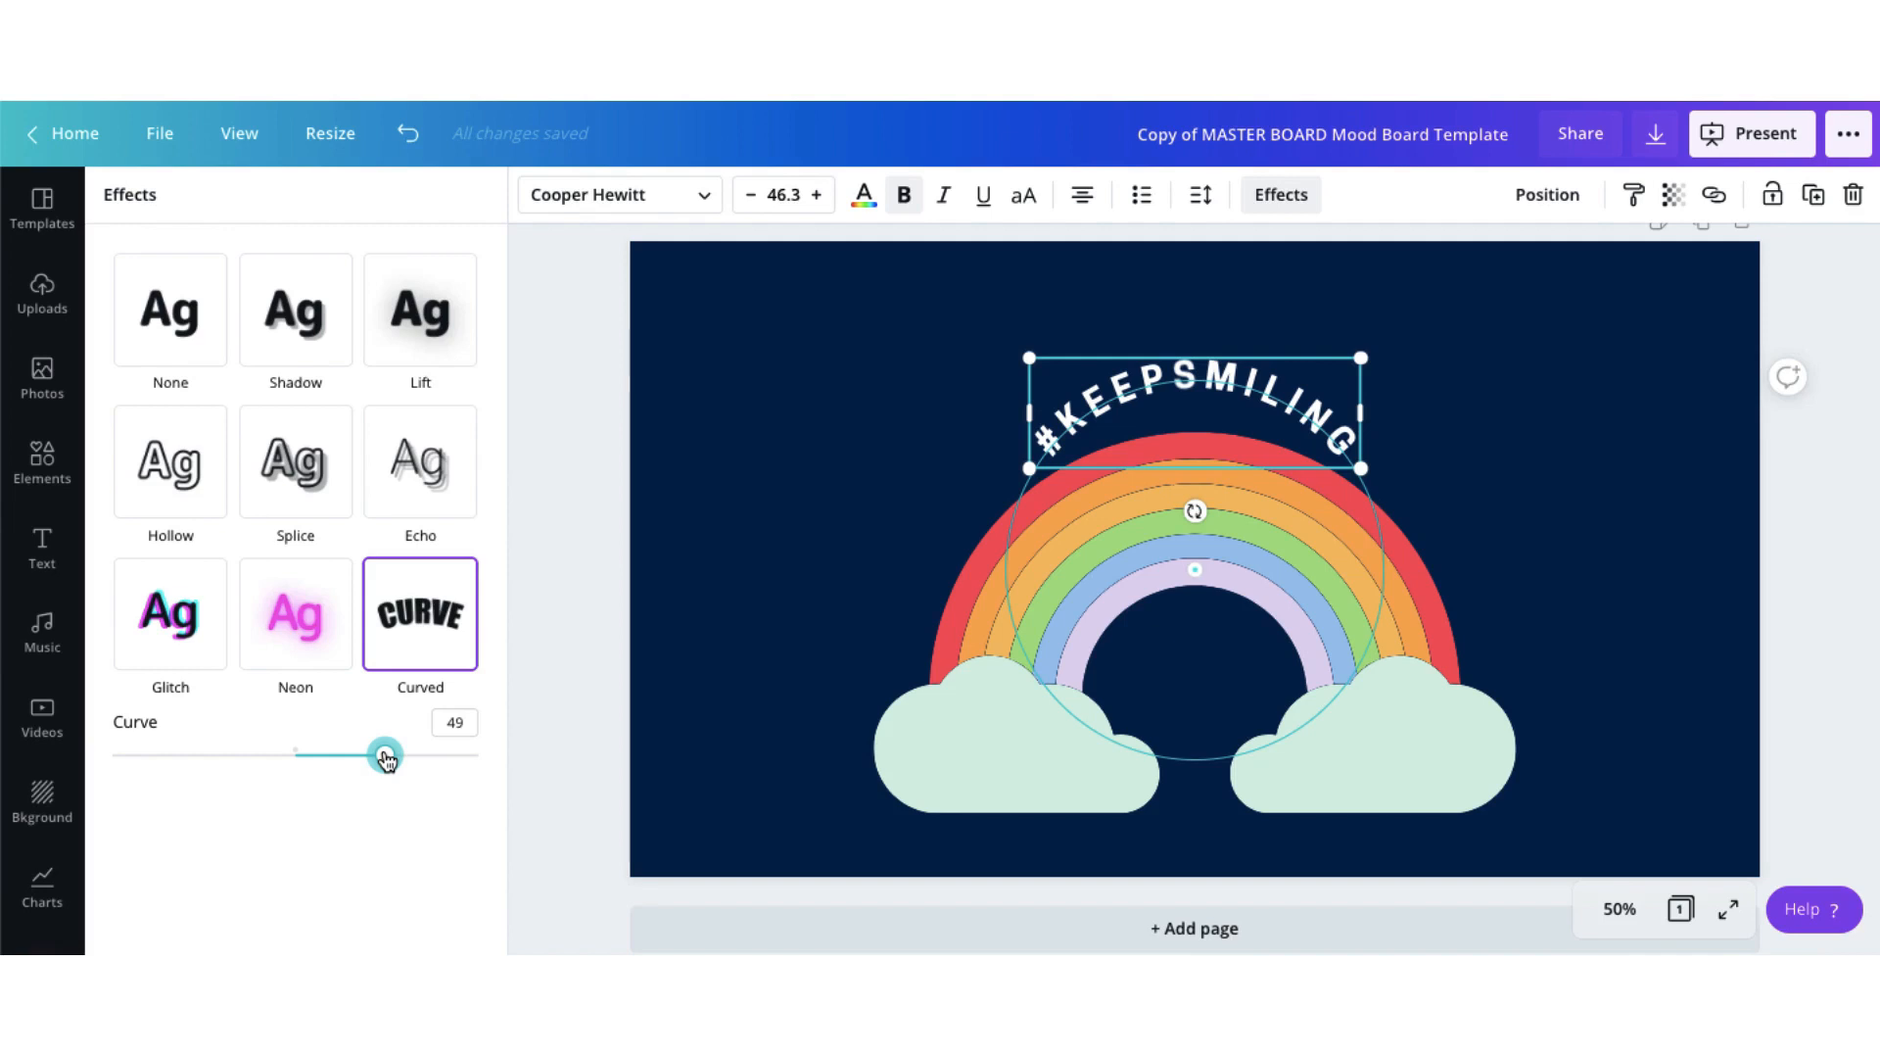
left_click_drag(385, 757, 372, 760)
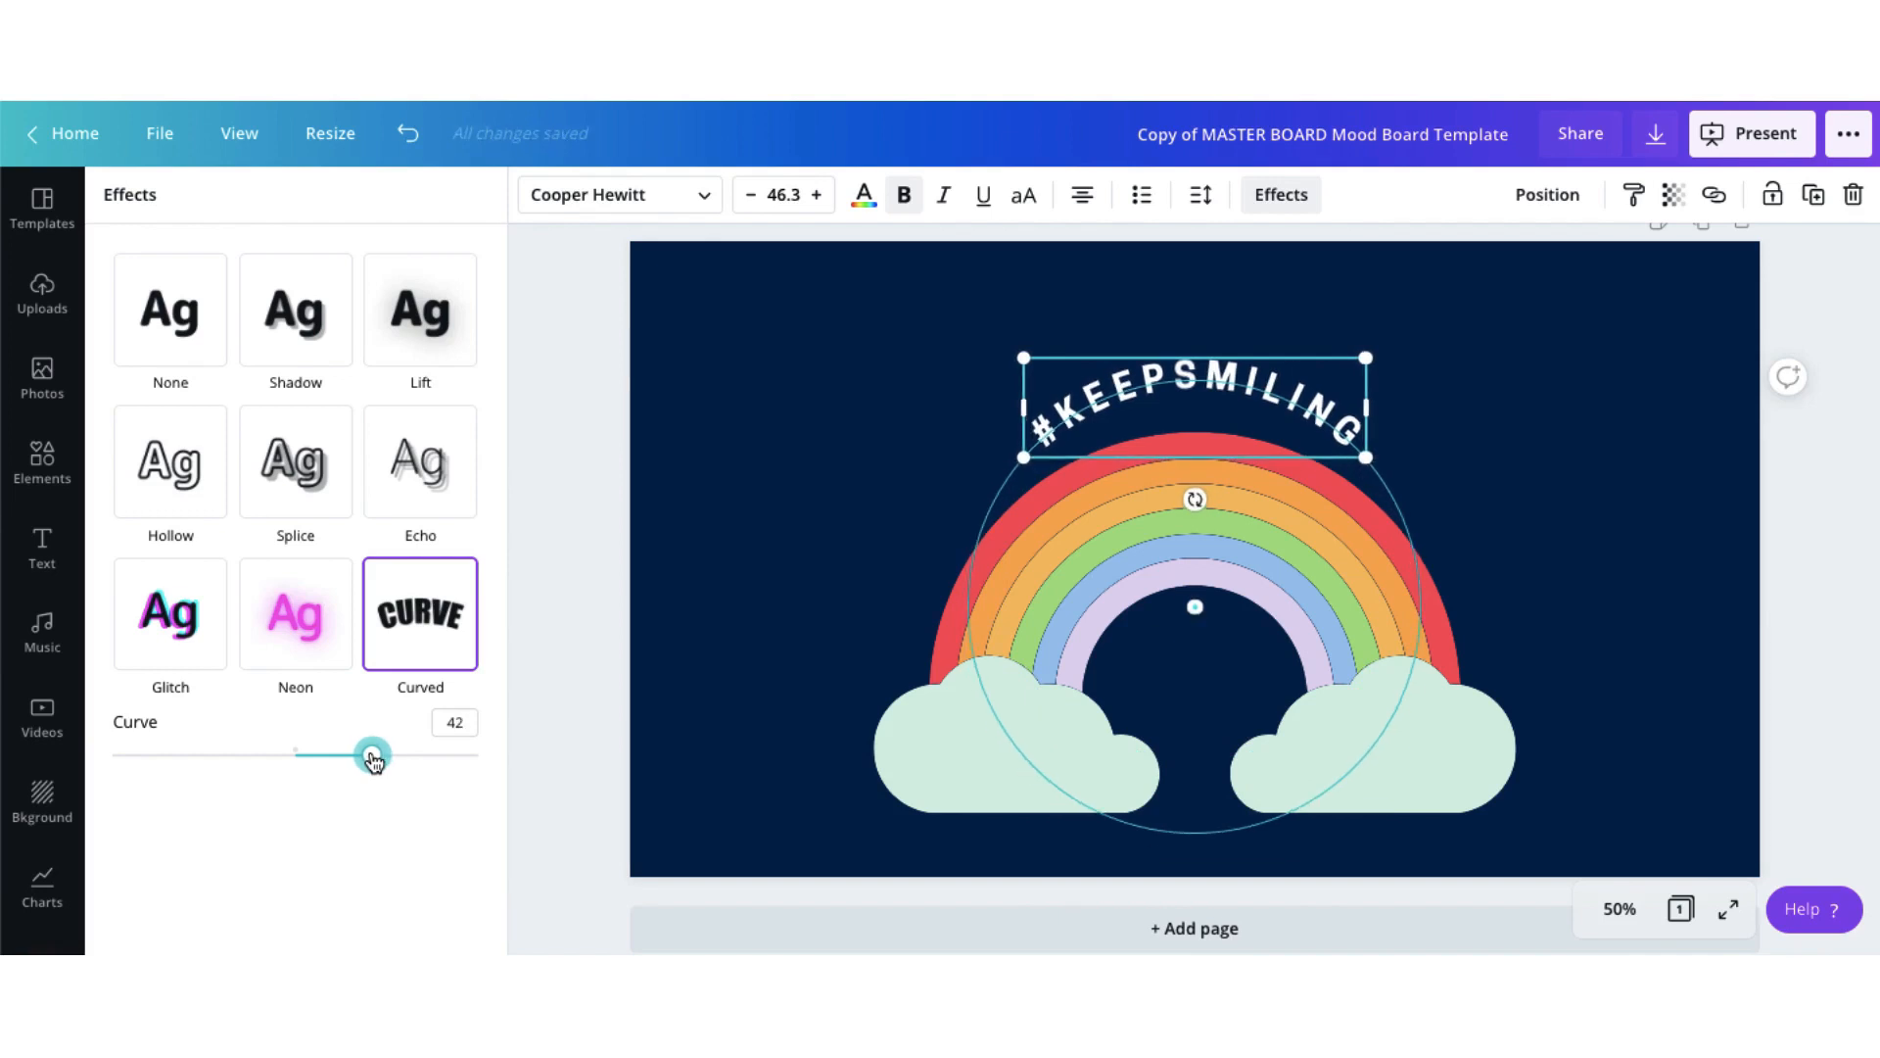
left_click_drag(372, 759, 354, 764)
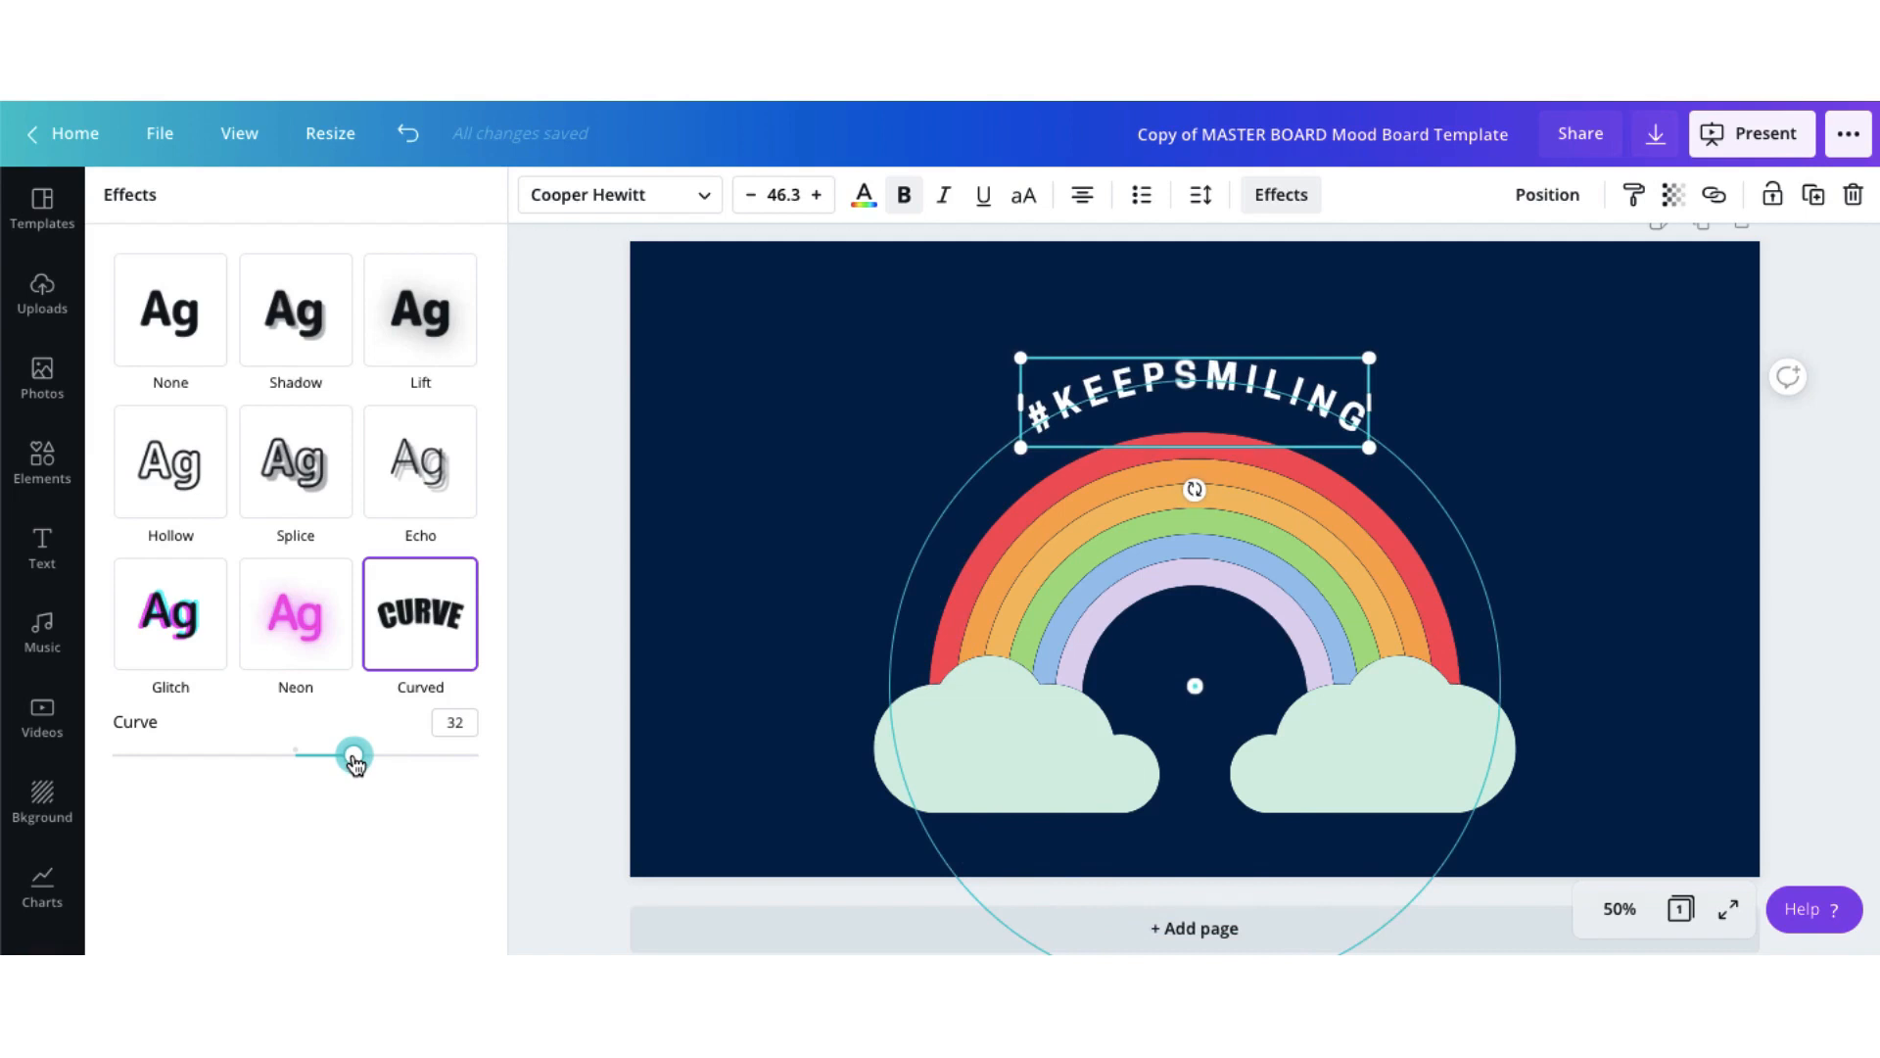
left_click_drag(354, 763, 353, 763)
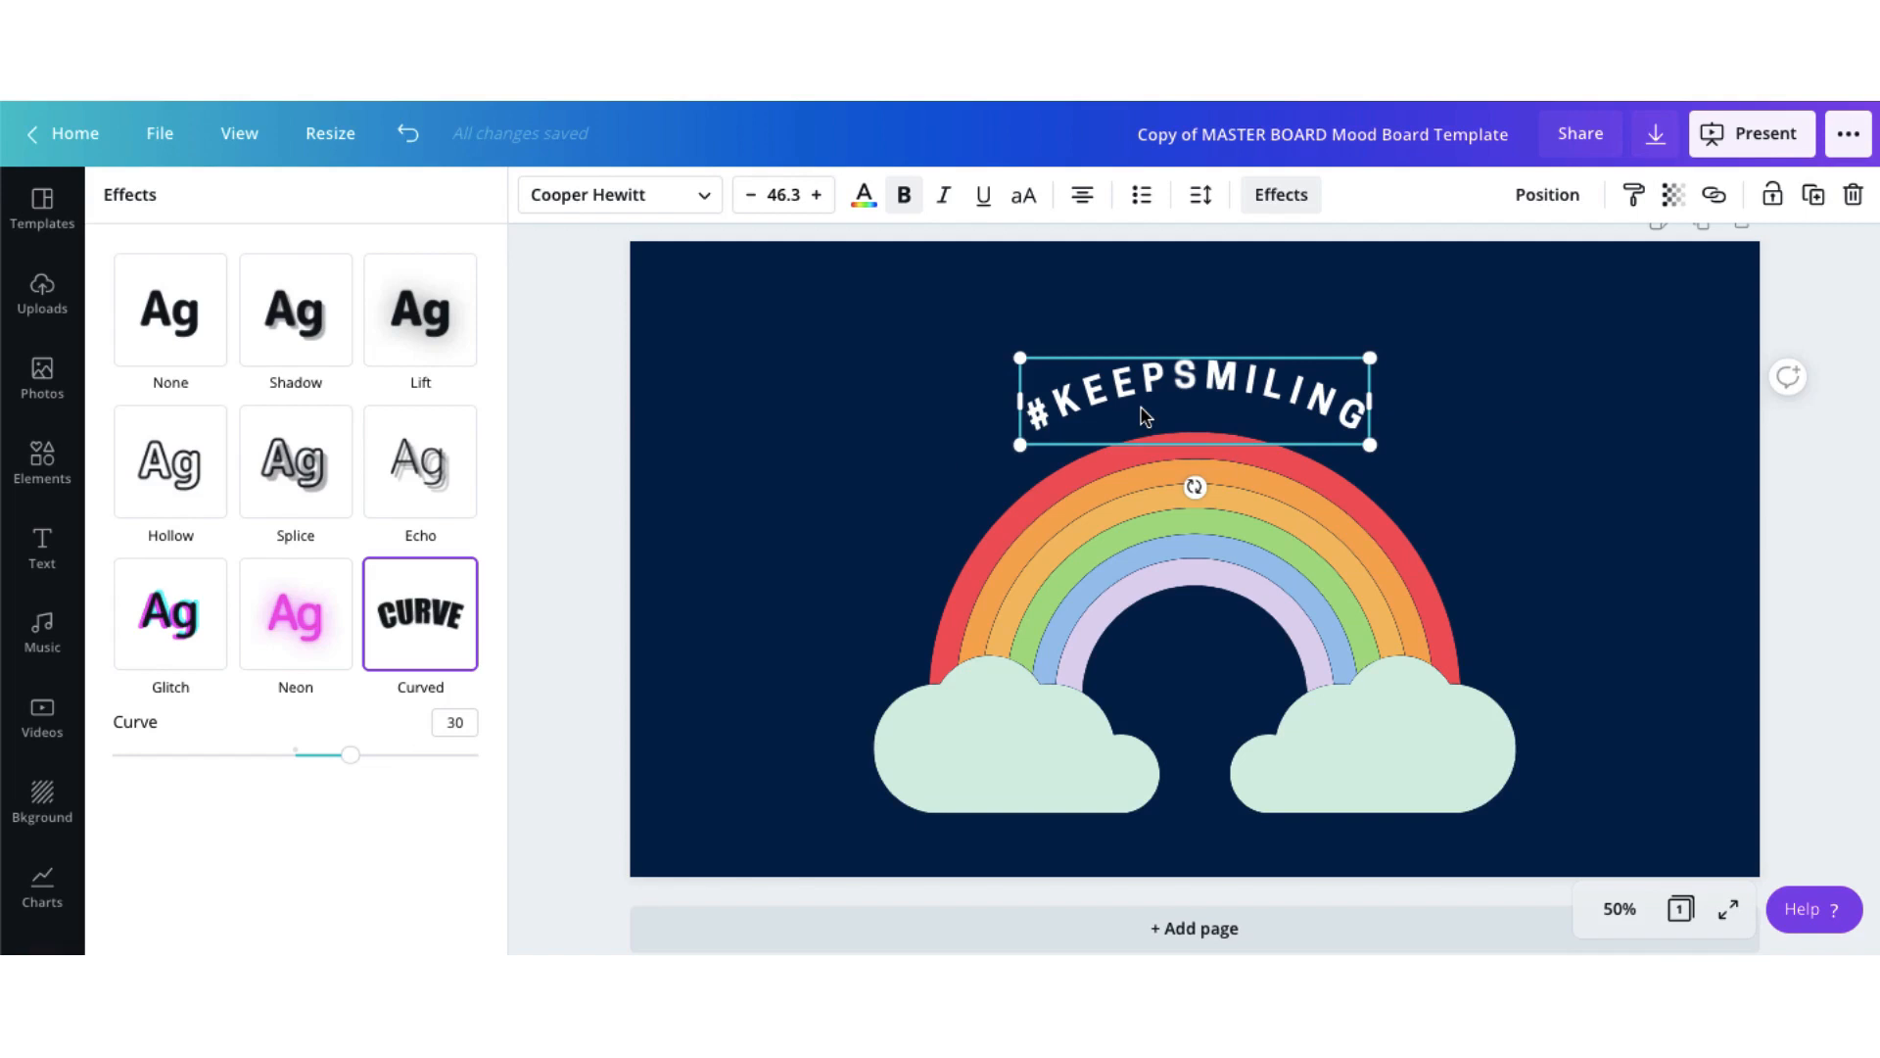
mouse_move(1140, 406)
left_mouse_down()
mouse_move(1146, 445)
mouse_move(1146, 366)
mouse_move(983, 380)
mouse_move(1293, 382)
mouse_move(1039, 379)
mouse_move(1147, 393)
mouse_move(1147, 440)
left_mouse_up()
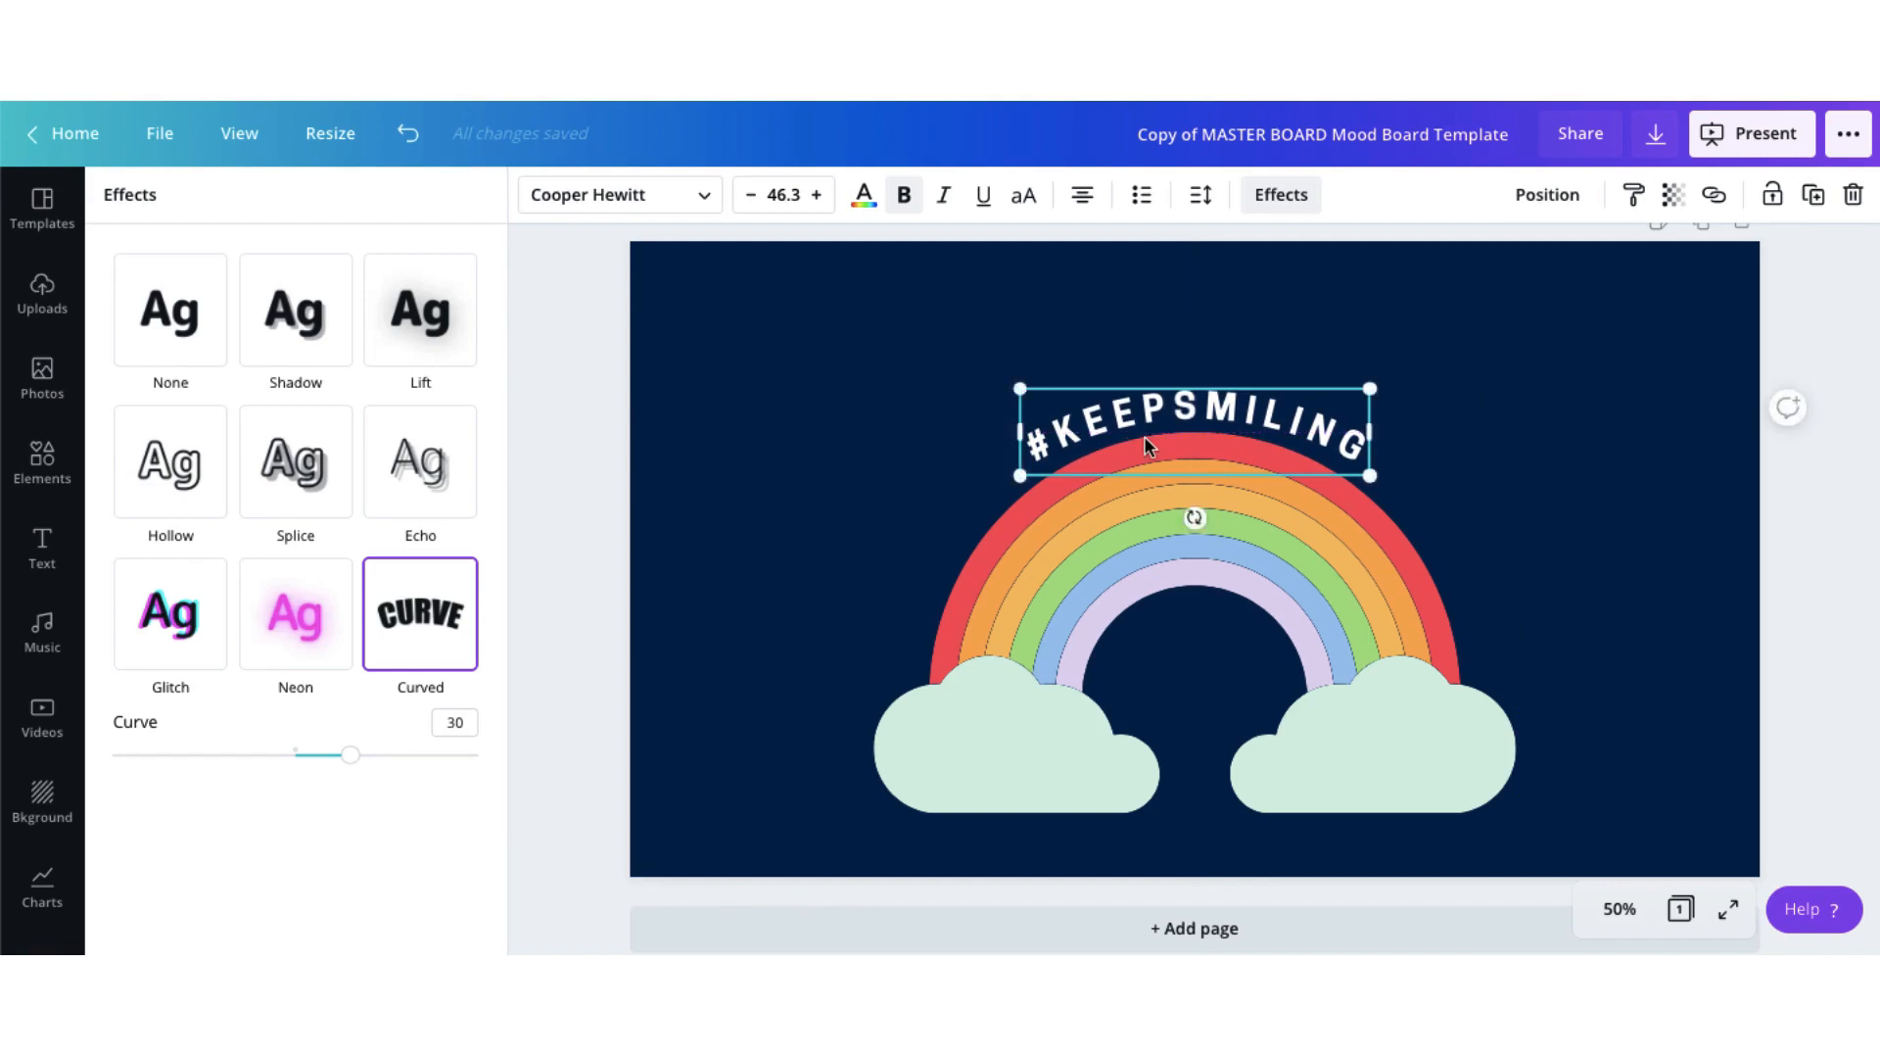
left_click(1247, 360)
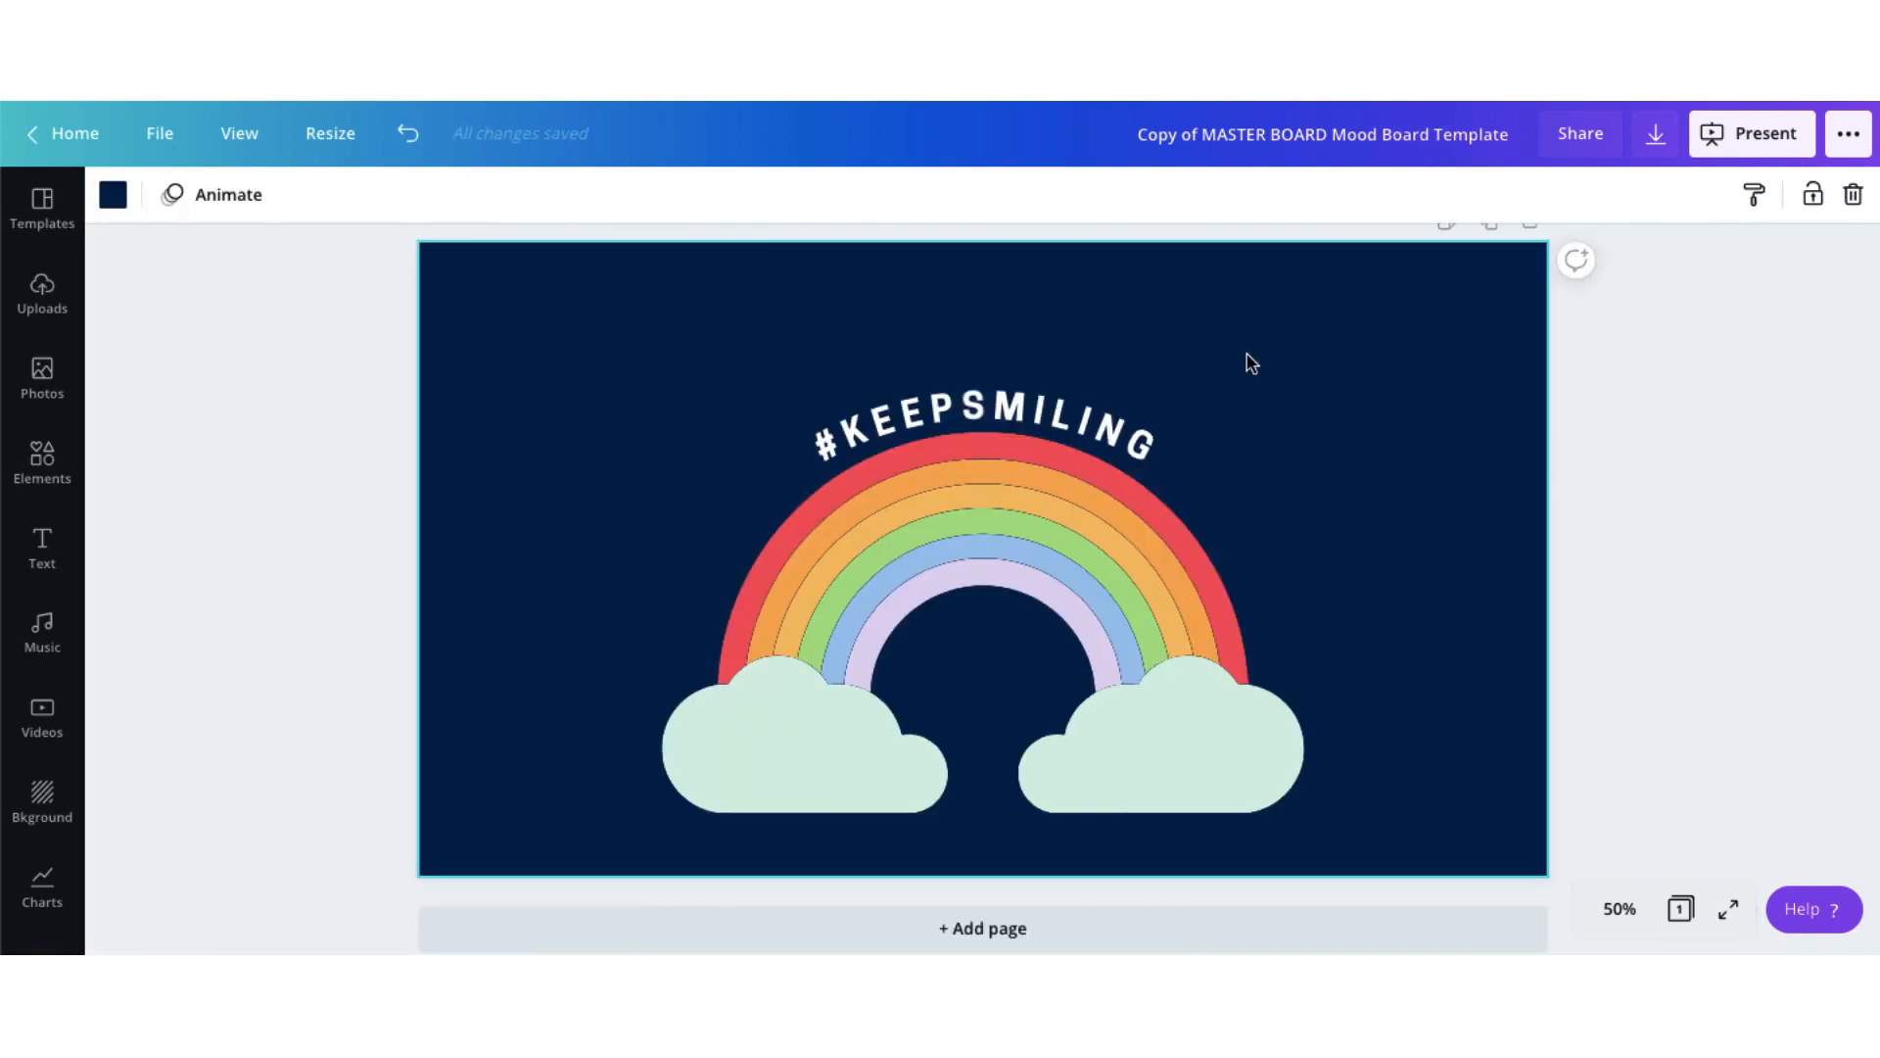